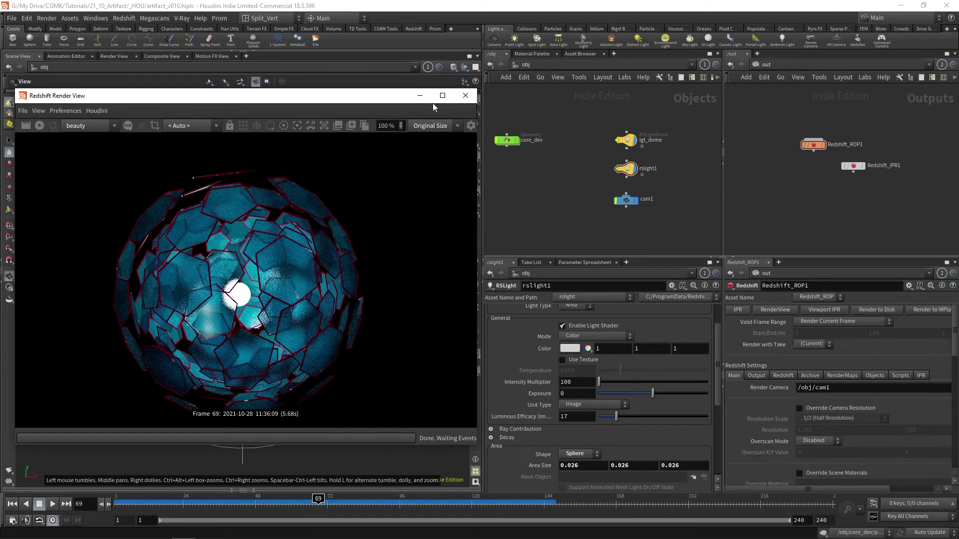
Step: Minimize the render view, switch the Outputs network to the img context and enter the comp1 image network
{"action": "left_click", "coordinate": [419, 96]}
{"action": "left_click", "coordinate": [790, 62]}
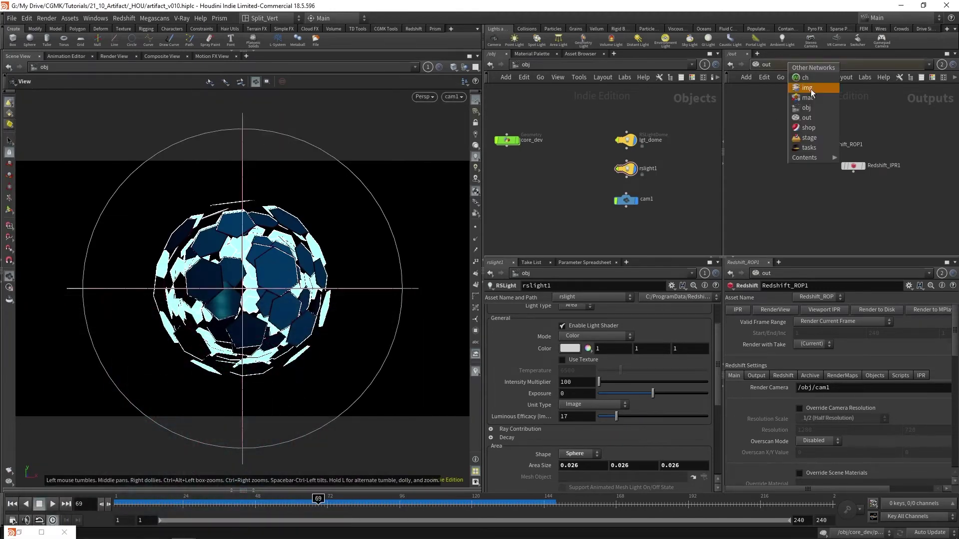
{"action": "left_click", "coordinate": [810, 89]}
{"action": "left_click_drag", "start_coordinate": [839, 169], "coordinate": [827, 153]}
{"action": "left_click", "coordinate": [771, 64]}
{"action": "left_click", "coordinate": [762, 64]}
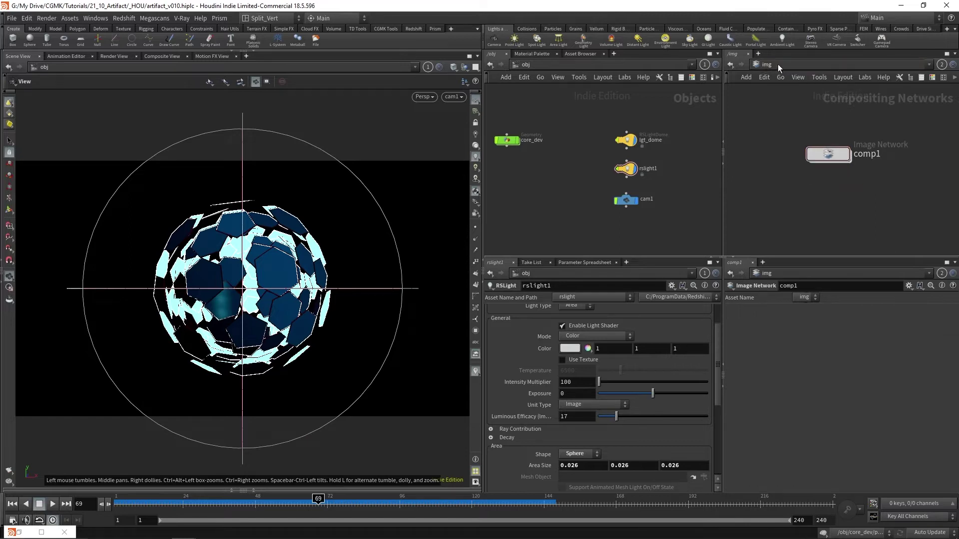
{"action": "left_click", "coordinate": [778, 64]}
{"action": "left_click", "coordinate": [762, 64]}
{"action": "middle_click_drag", "start_coordinate": [859, 195], "coordinate": [849, 185]}
{"action": "scroll", "coordinate": [845, 184], "scroll_direction": "down", "scroll_amount": 1}
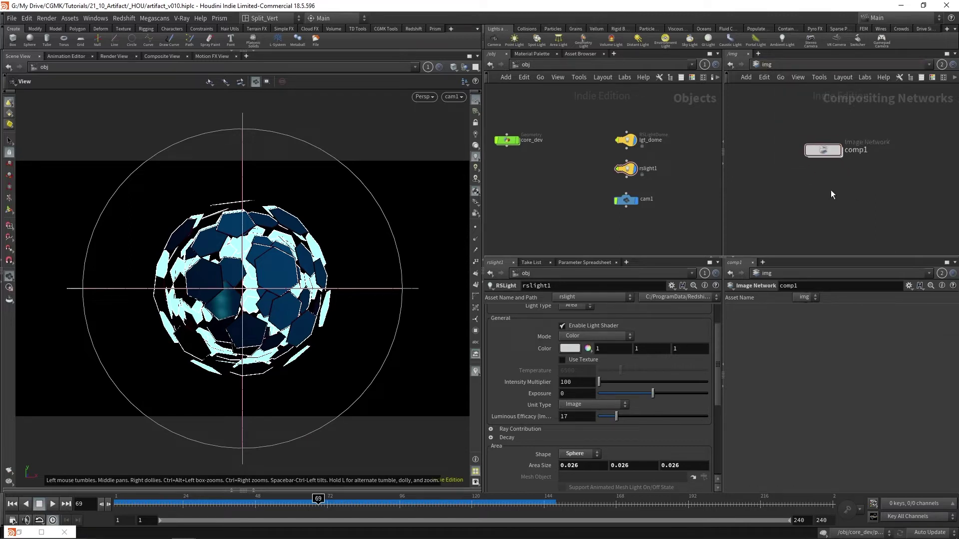
{"action": "left_click_drag", "start_coordinate": [822, 157], "coordinate": [817, 147]}
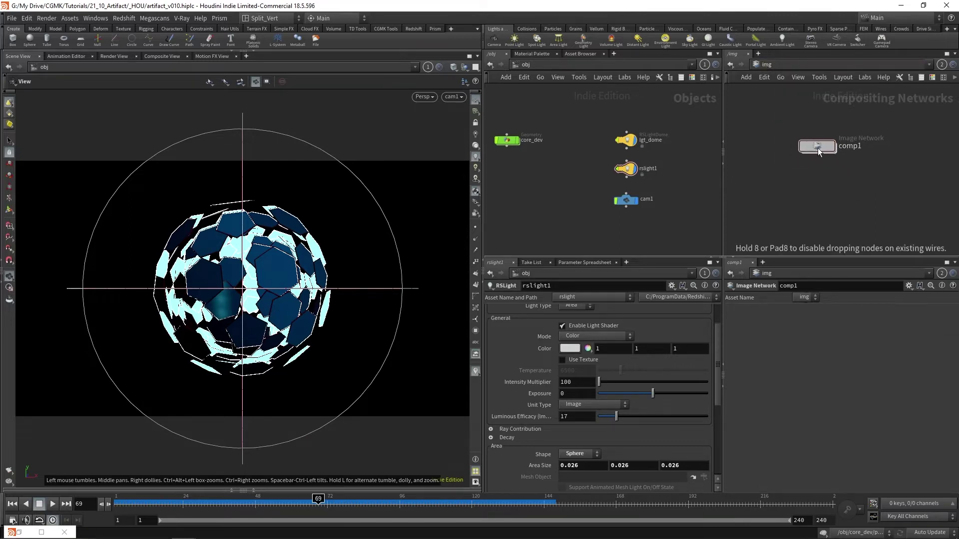
{"action": "double_click", "coordinate": [817, 148]}
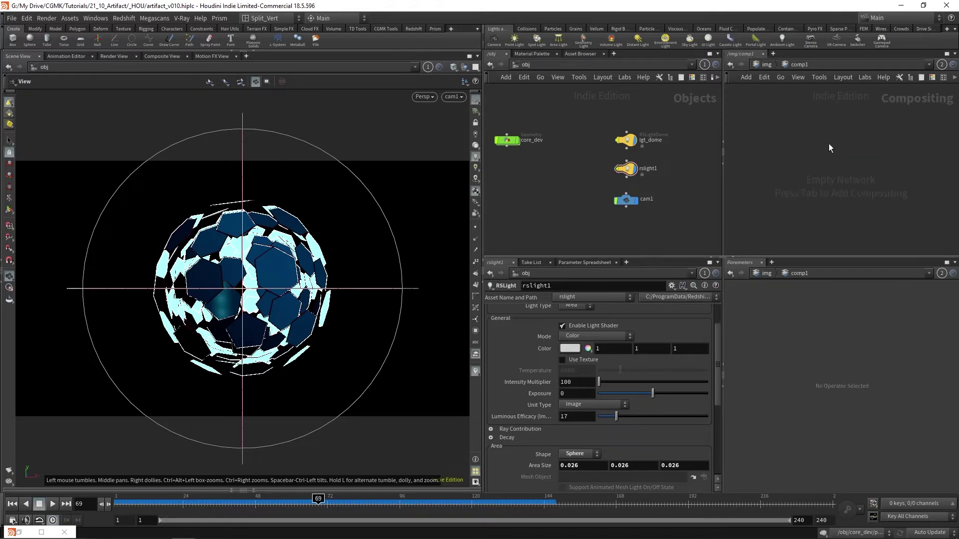
Step: Add a Noise node to the empty compositing network
{"action": "key", "text": "Tab"}
{"action": "type", "text": "fil"}
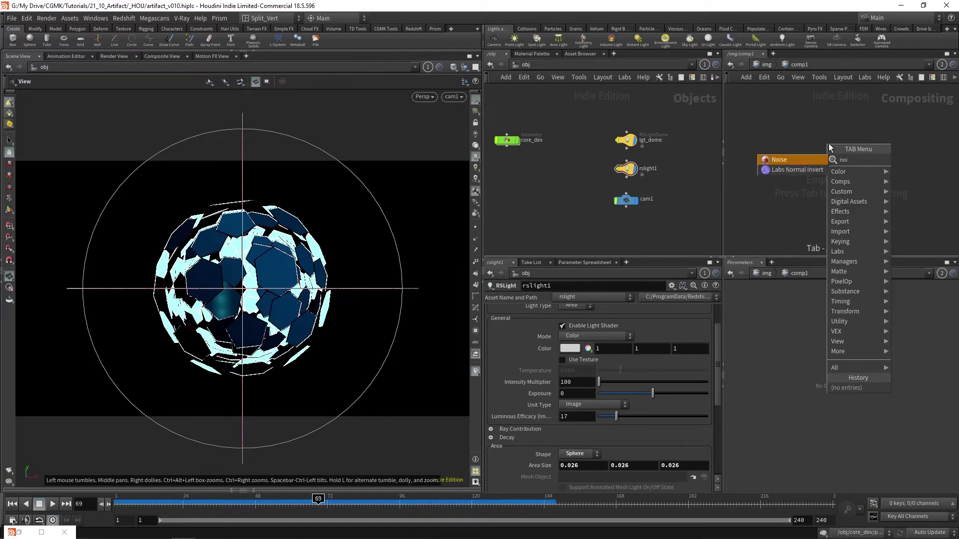
{"action": "key", "text": "Return"}
{"action": "left_click", "coordinate": [828, 142]}
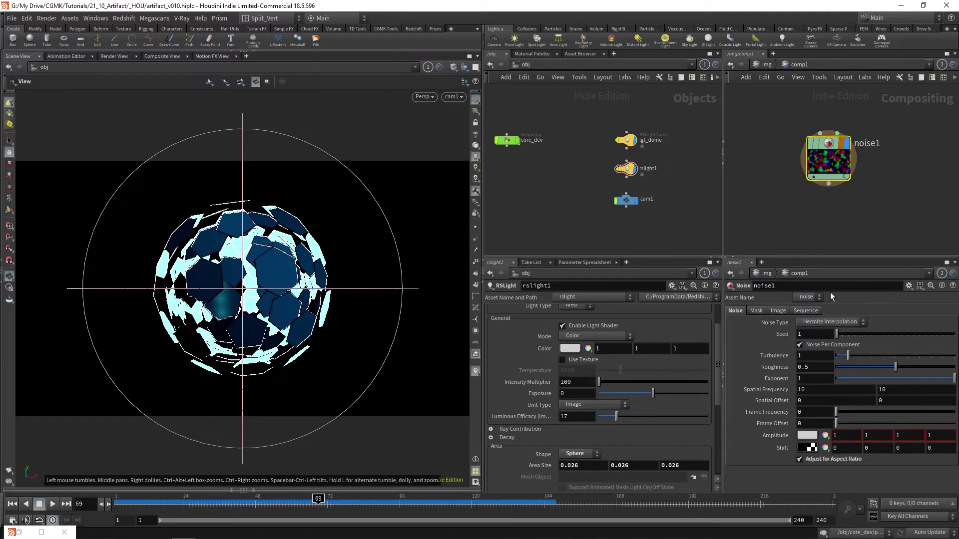
Step: Disable Noise Per Component on the noise node and set its noise type to Alligator
{"action": "left_click", "coordinate": [843, 345]}
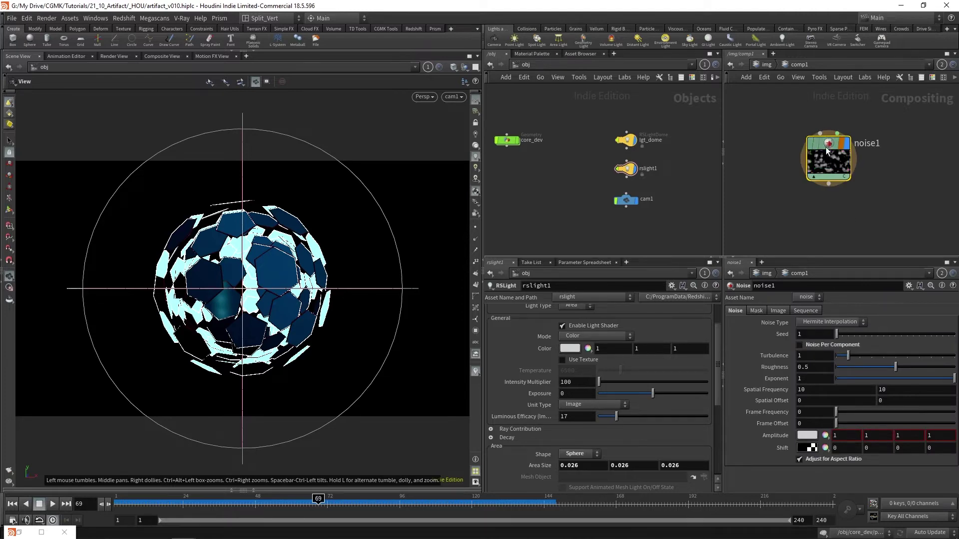
{"action": "left_click_drag", "start_coordinate": [827, 148], "coordinate": [824, 143]}
{"action": "left_click", "coordinate": [842, 323]}
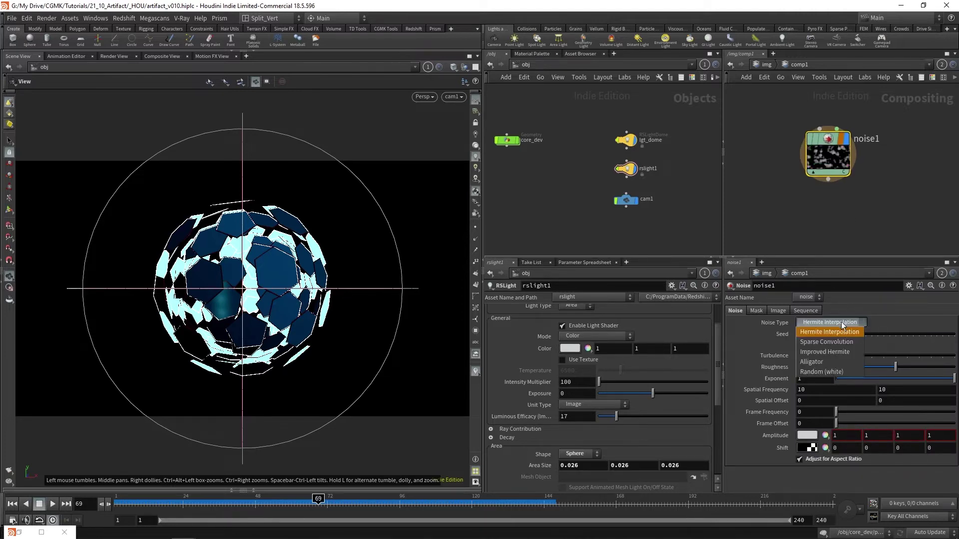
{"action": "left_click", "coordinate": [825, 361]}
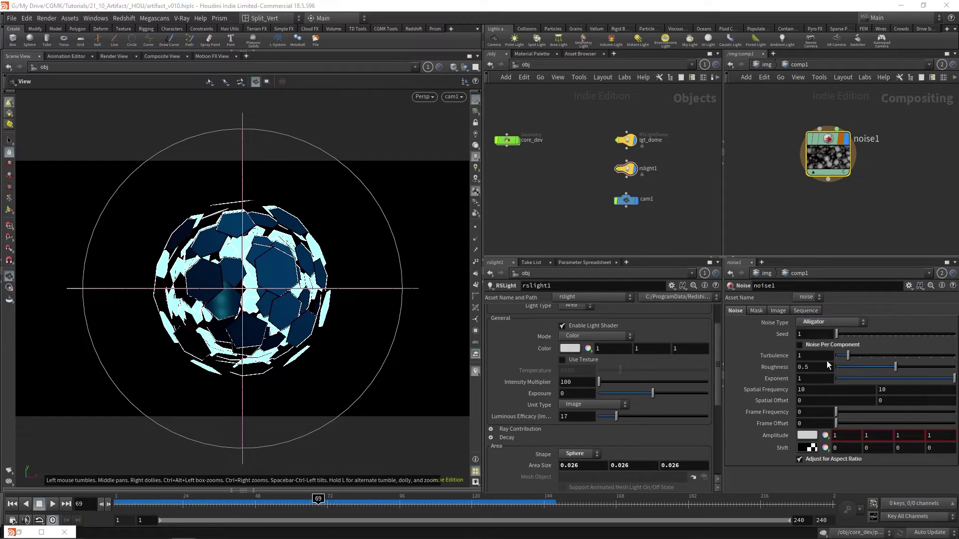
{"action": "left_click_drag", "start_coordinate": [828, 153], "coordinate": [867, 128]}
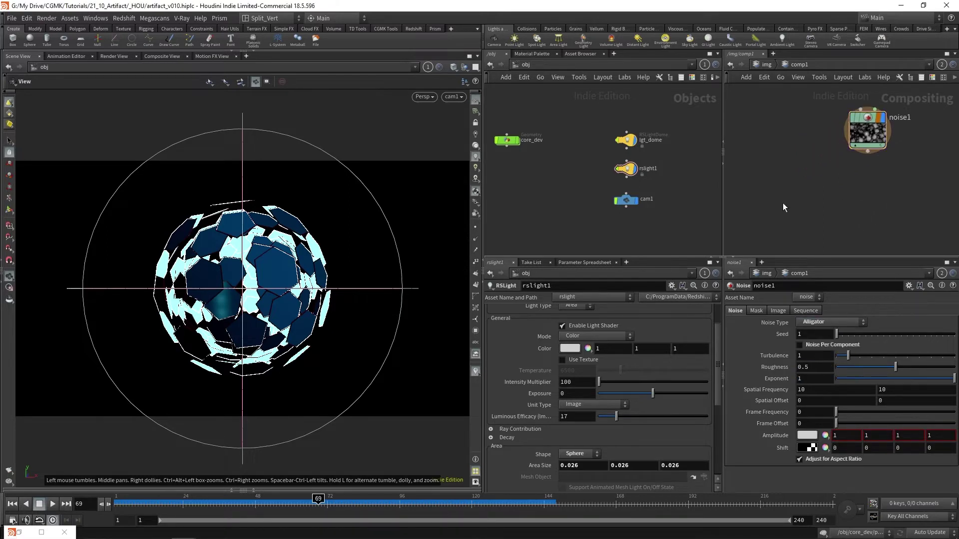
Step: Add a Color node beside the noise node and set its colour to cyan (0, 0.5, 1)
{"action": "key", "text": "Tab"}
{"action": "type", "text": "col"}
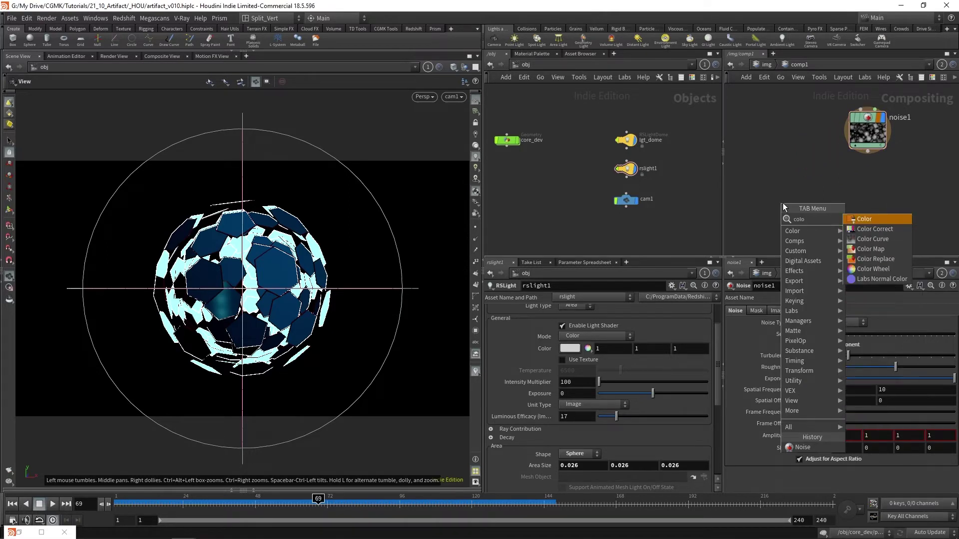
{"action": "key", "text": "Return"}
{"action": "left_click", "coordinate": [764, 165]}
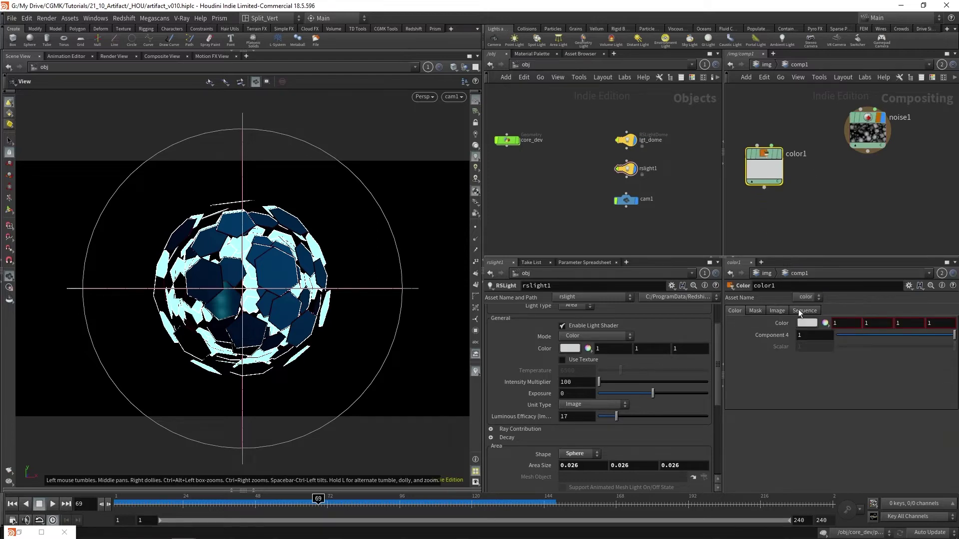
{"action": "left_click", "coordinate": [825, 324]}
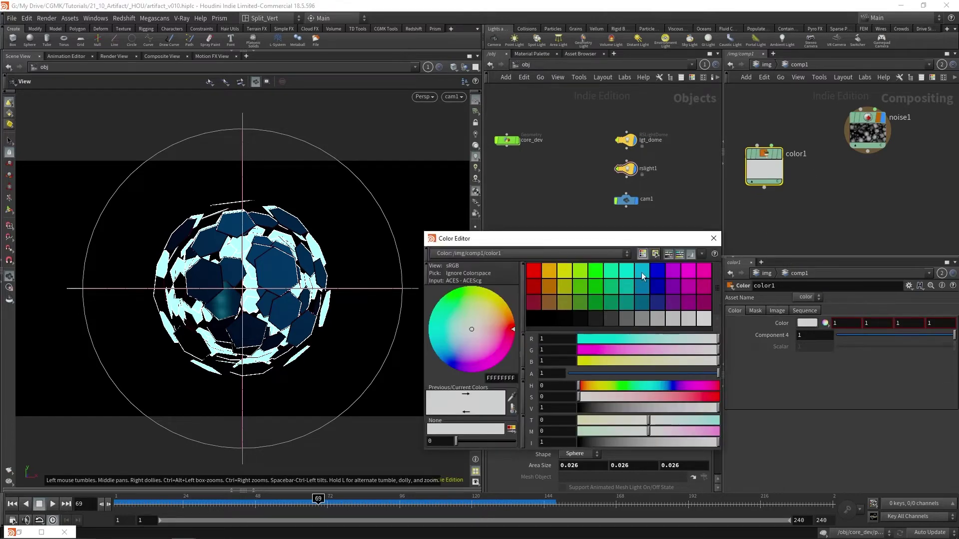
{"action": "left_click", "coordinate": [641, 271]}
{"action": "left_click", "coordinate": [715, 239]}
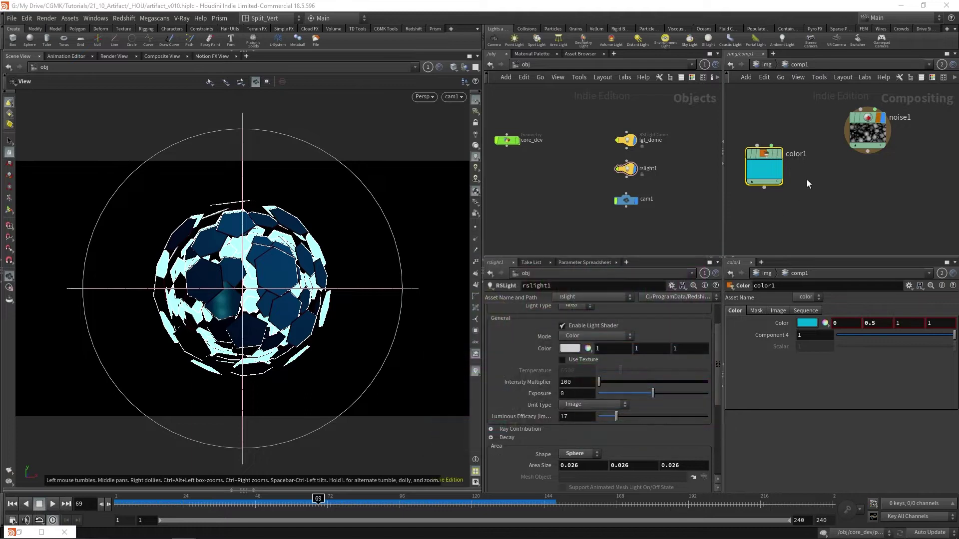
Step: Duplicate the cyan color node and set the copy to red with hue 356 and saturation 0.979
{"action": "middle_click_drag", "start_coordinate": [825, 204], "coordinate": [866, 184]}
{"action": "scroll", "coordinate": [867, 184], "scroll_direction": "down", "scroll_amount": 2}
{"action": "mouse_move", "coordinate": [823, 153]}
{"action": "left_mouse_down"}
{"action": "mouse_move", "coordinate": [761, 153]}
{"action": "mouse_move", "coordinate": [810, 154]}
{"action": "left_mouse_up"}
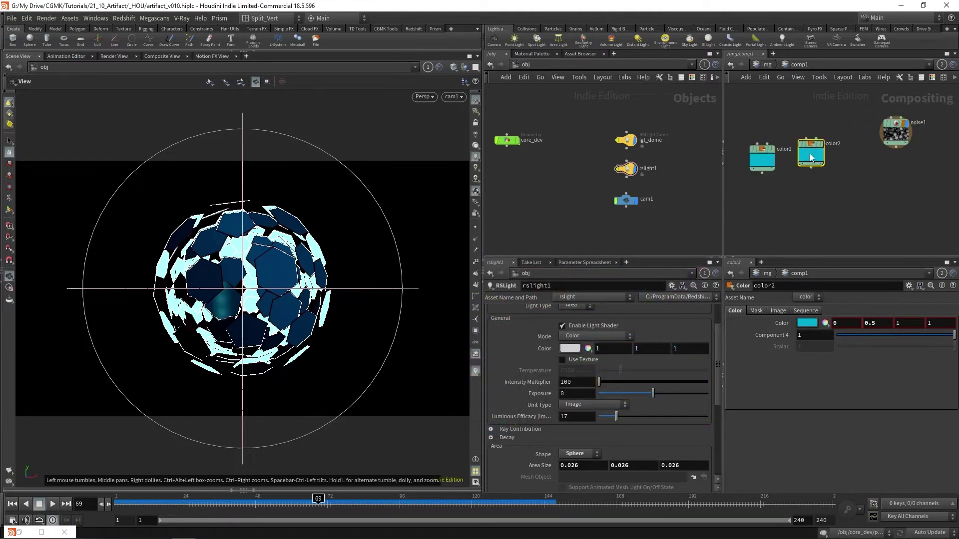
{"action": "left_click", "coordinate": [807, 324]}
{"action": "left_click", "coordinate": [704, 271]}
{"action": "left_click", "coordinate": [715, 386]}
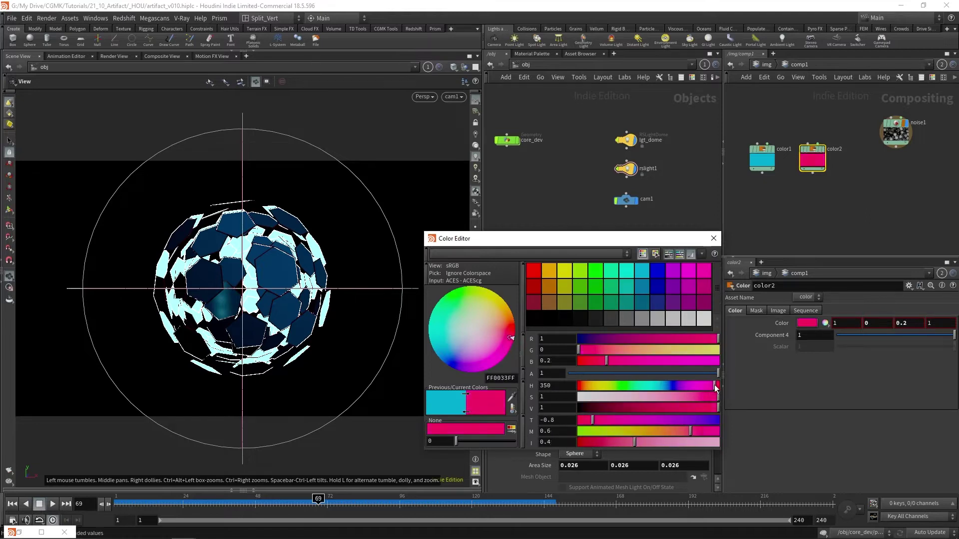
{"action": "left_click_drag", "start_coordinate": [715, 388], "coordinate": [717, 390]}
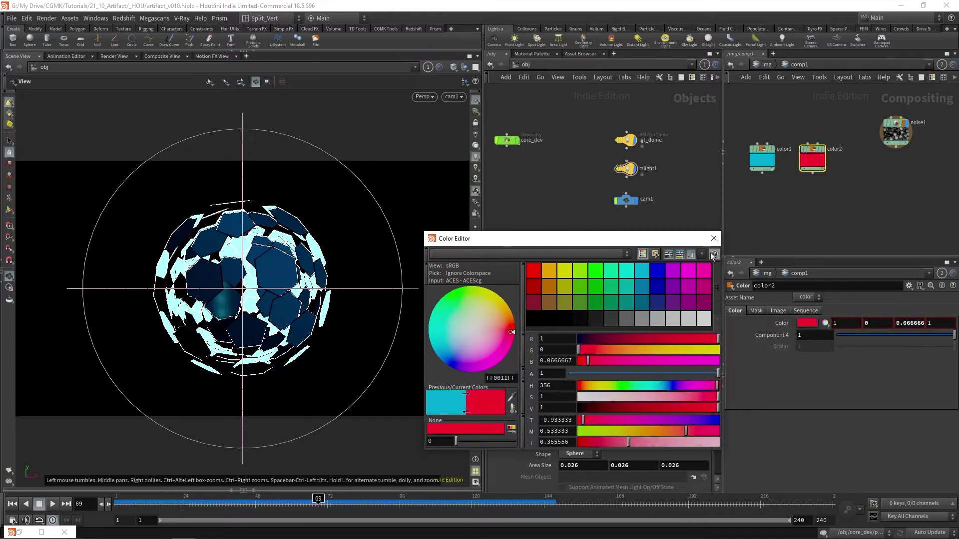
{"action": "left_click_drag", "start_coordinate": [718, 396], "coordinate": [715, 396]}
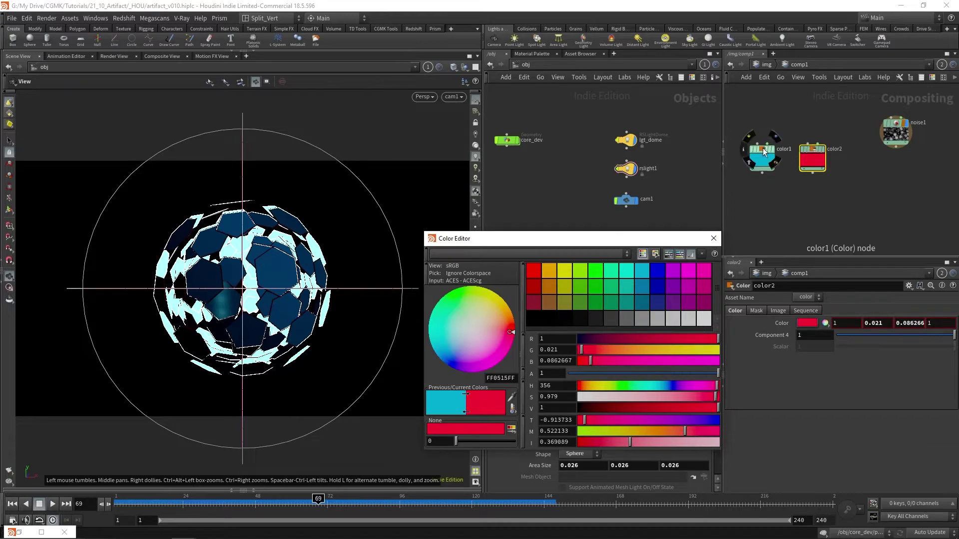
Step: Slightly desaturate the cyan color1 node to RGB 0.021, 0.5105, 1 and close the colour editor
{"action": "left_click", "coordinate": [768, 163]}
{"action": "left_click_drag", "start_coordinate": [717, 398], "coordinate": [716, 398]}
{"action": "left_click_drag", "start_coordinate": [712, 233], "coordinate": [719, 234]}
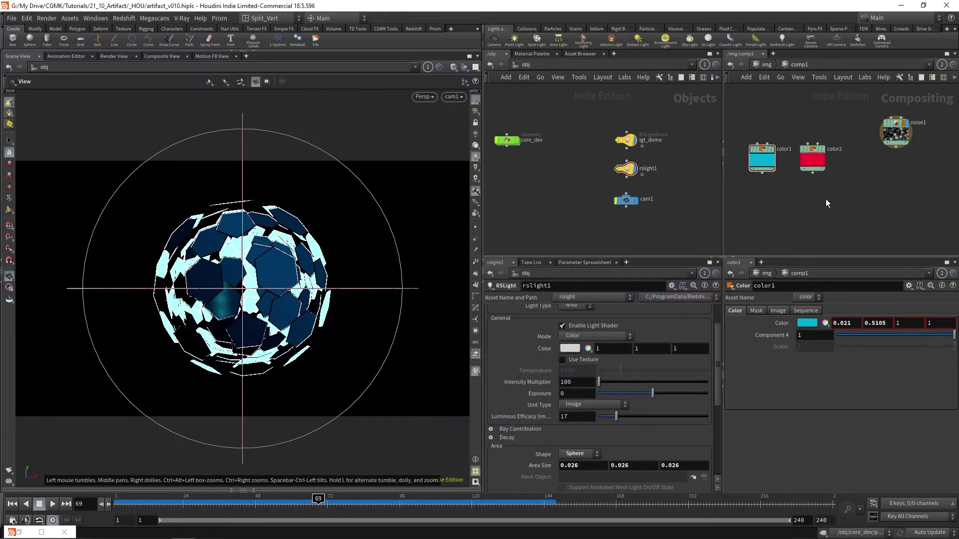
Step: Add a Composite node below the two color nodes
{"action": "middle_click_drag", "start_coordinate": [825, 199], "coordinate": [829, 182]}
{"action": "key", "text": "Tab"}
{"action": "type", "text": "comp"}
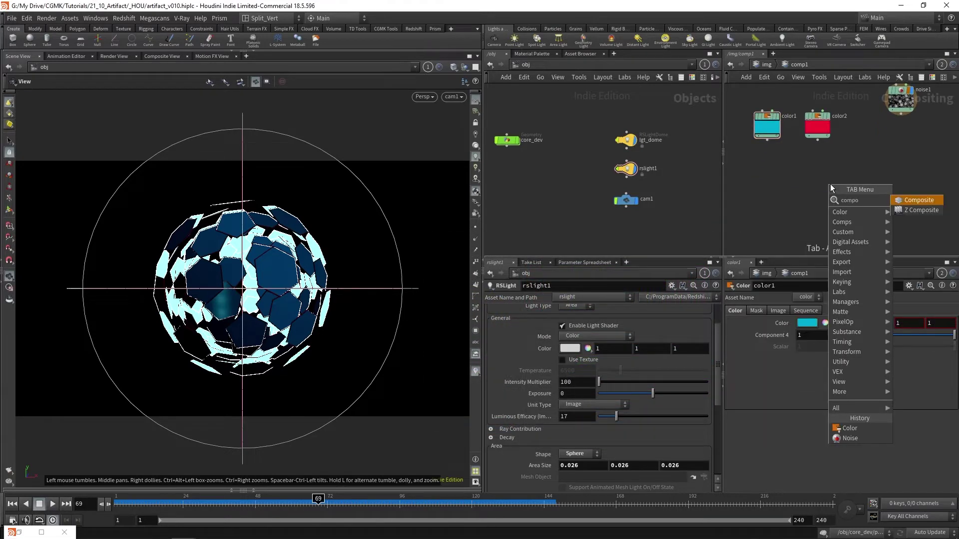
{"action": "key", "text": "Return"}
{"action": "left_click", "coordinate": [830, 184]}
Step: Wire color1 into the composite's first input, color2 into its second and noise1 into its mask input
{"action": "left_click", "coordinate": [817, 140]}
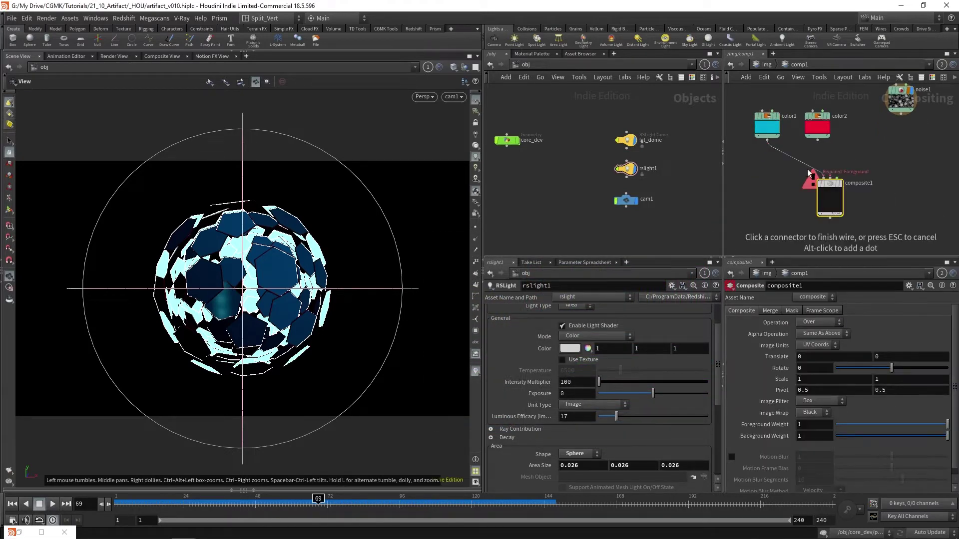
{"action": "left_click", "coordinate": [823, 176]}
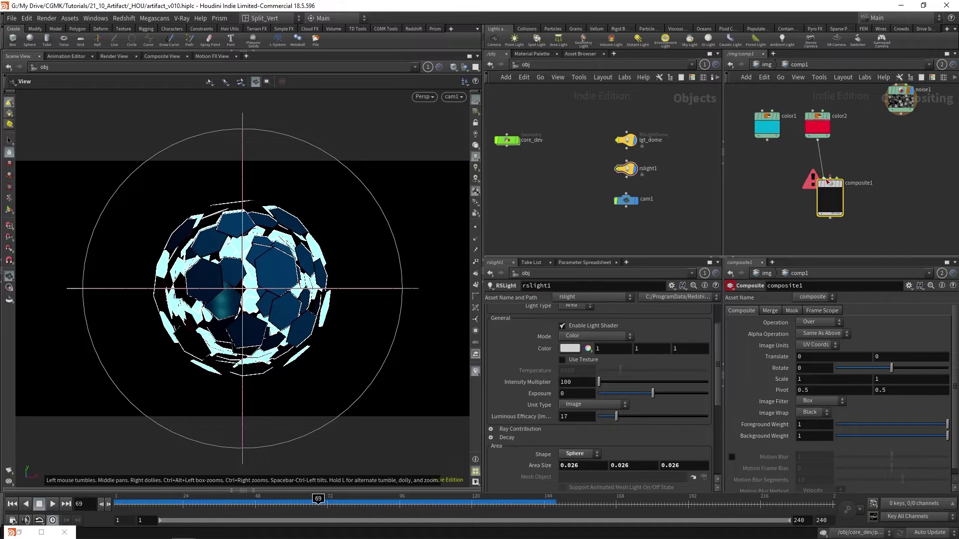
{"action": "left_click", "coordinate": [823, 176]}
{"action": "left_click", "coordinate": [774, 154]}
{"action": "left_click", "coordinate": [818, 140]}
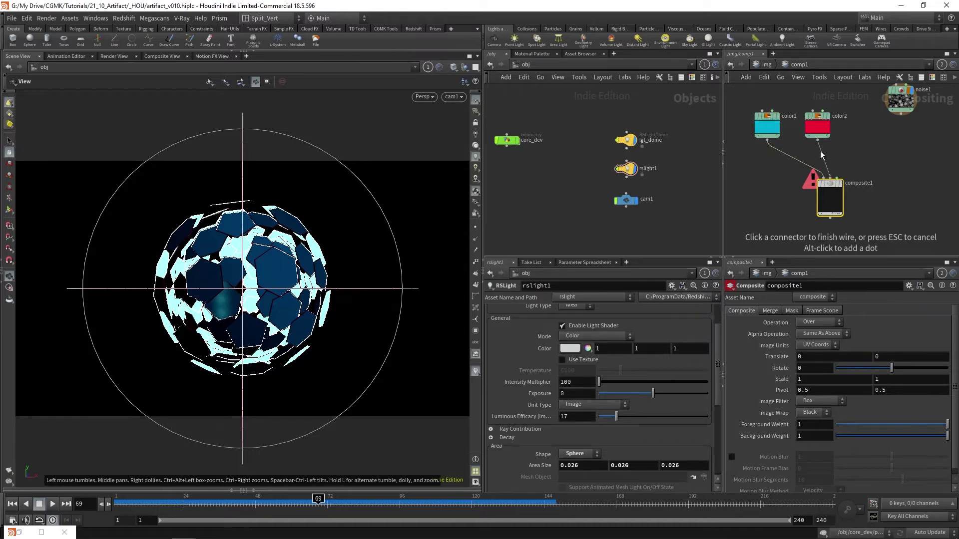
{"action": "left_click", "coordinate": [829, 175]}
{"action": "left_click", "coordinate": [900, 115]}
{"action": "left_click", "coordinate": [841, 186]}
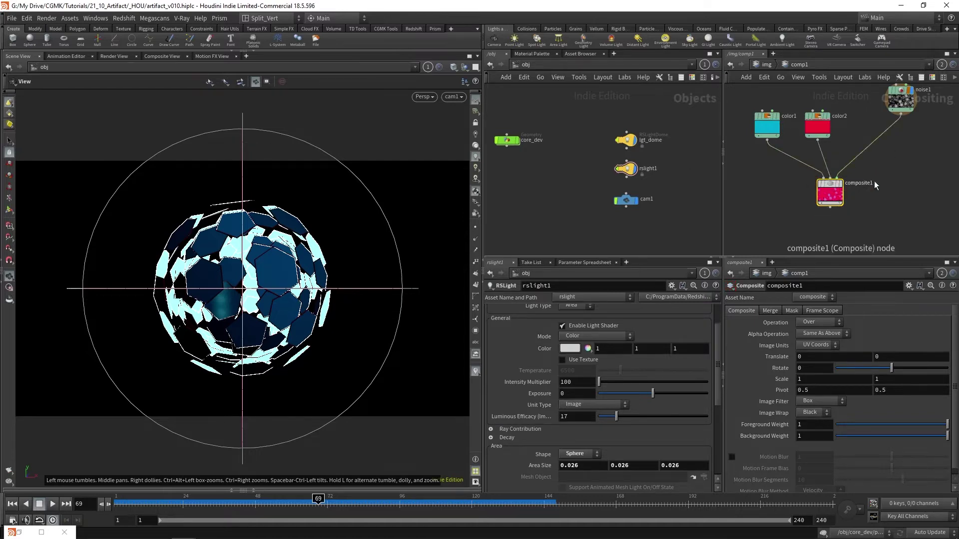
Step: Set the composite node's operation mask to the C.r component of the mask input
{"action": "left_click", "coordinate": [793, 311]}
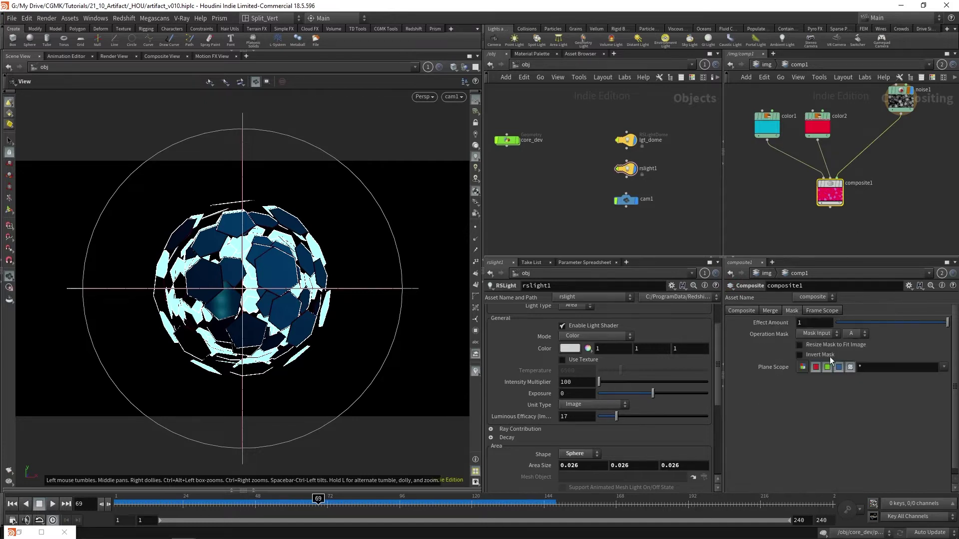
{"action": "left_click", "coordinate": [851, 334]}
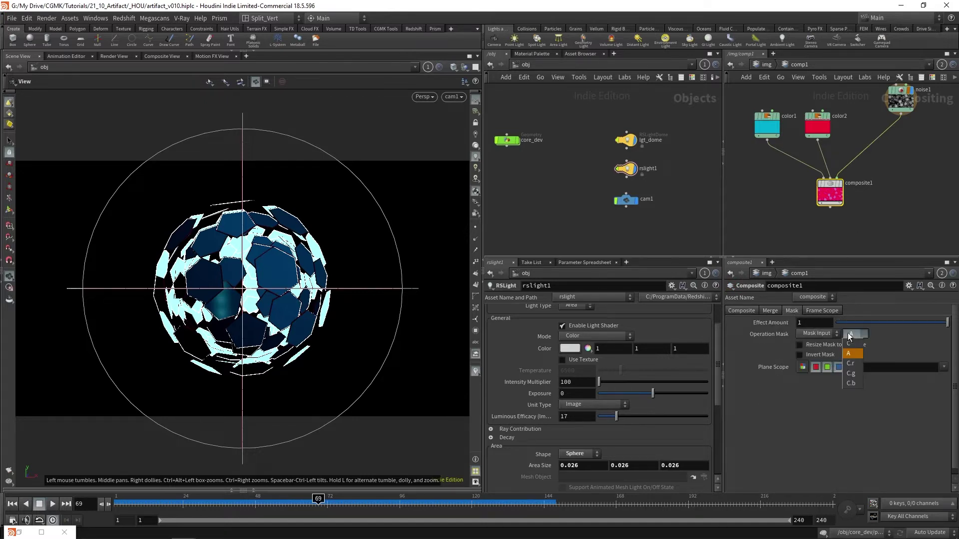
{"action": "left_click", "coordinate": [851, 363]}
Step: Lower the noise1 node's exponent to 0.506
{"action": "scroll", "coordinate": [899, 170], "scroll_direction": "up", "scroll_amount": 3}
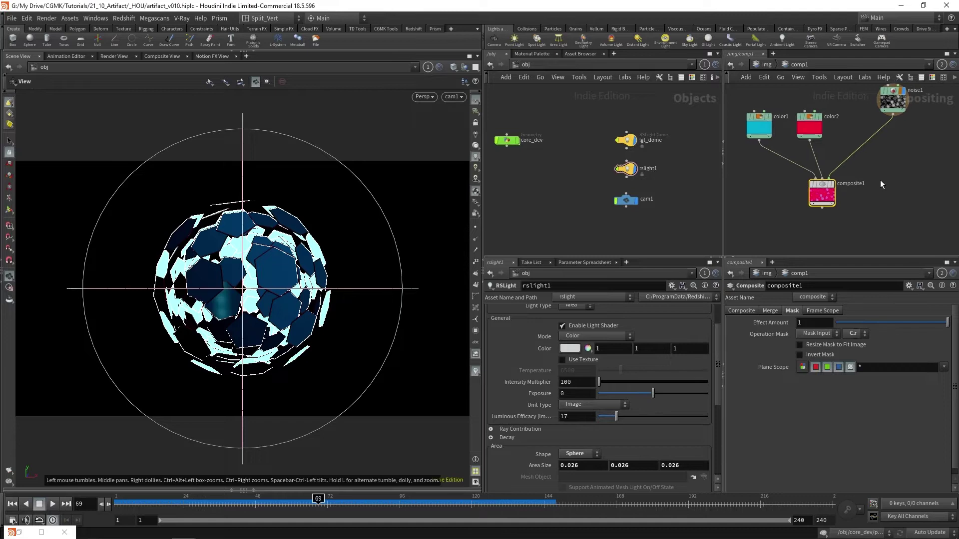
{"action": "scroll", "coordinate": [878, 175], "scroll_direction": "down", "scroll_amount": 2}
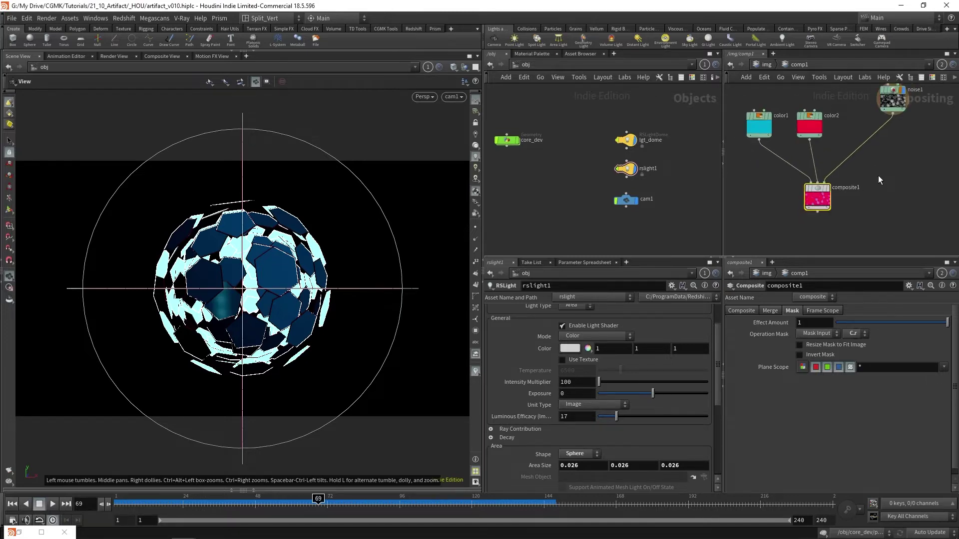
{"action": "scroll", "coordinate": [822, 210], "scroll_direction": "up", "scroll_amount": 5}
{"action": "scroll", "coordinate": [822, 210], "scroll_direction": "down", "scroll_amount": 5}
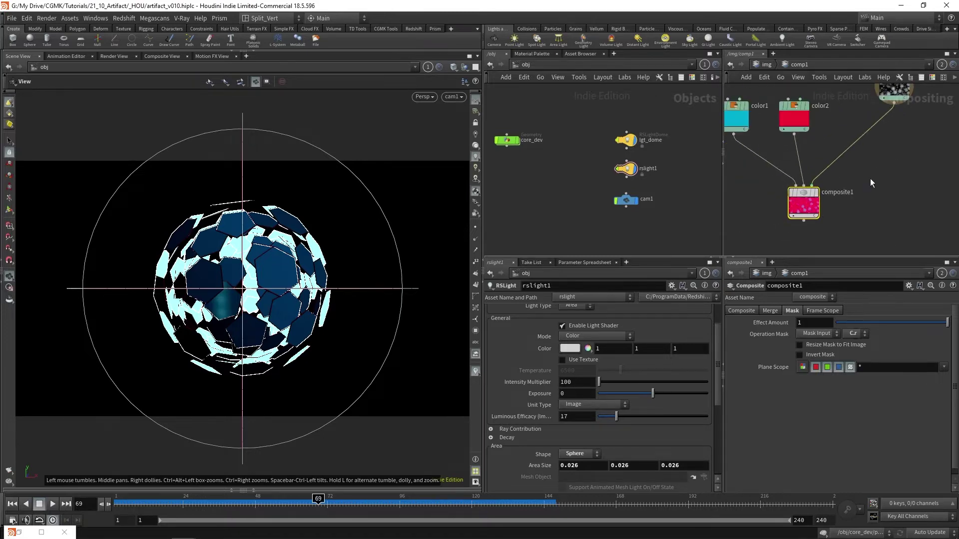
{"action": "left_click", "coordinate": [873, 126]}
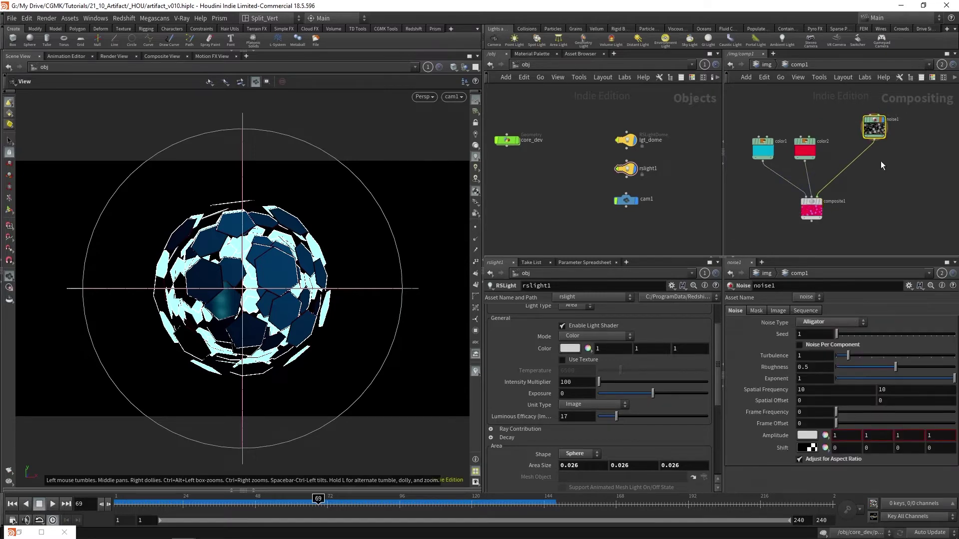
{"action": "left_click", "coordinate": [895, 378]}
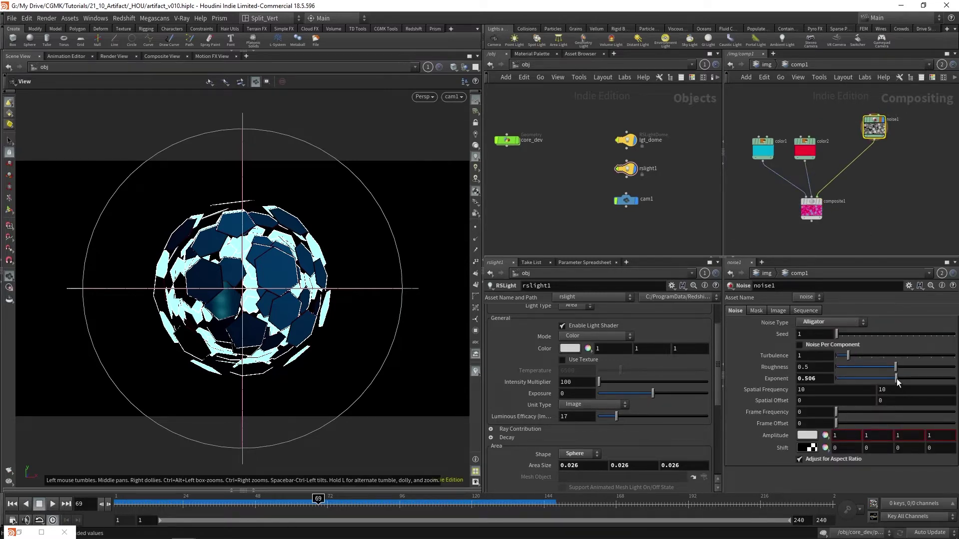
Step: Display the composite1 result in the Composite View, fitting the whole image in frame
{"action": "scroll", "coordinate": [842, 202], "scroll_direction": "up", "scroll_amount": 3}
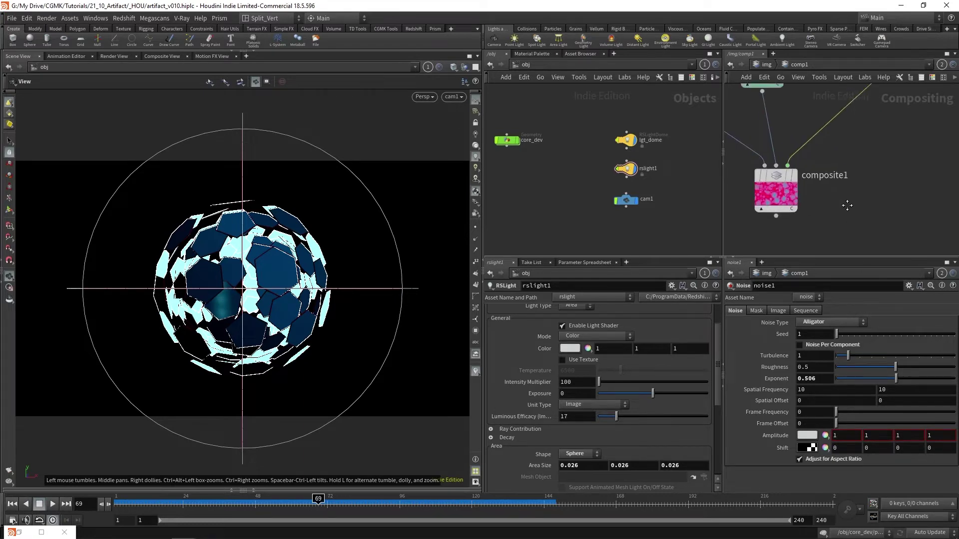
{"action": "left_click", "coordinate": [155, 58]}
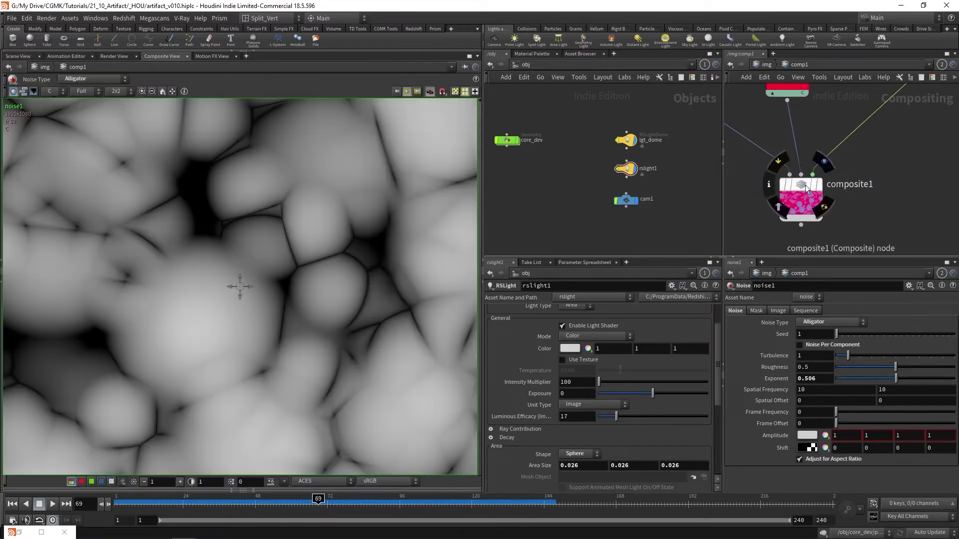
{"action": "scroll", "coordinate": [280, 217], "scroll_direction": "down", "scroll_amount": 5}
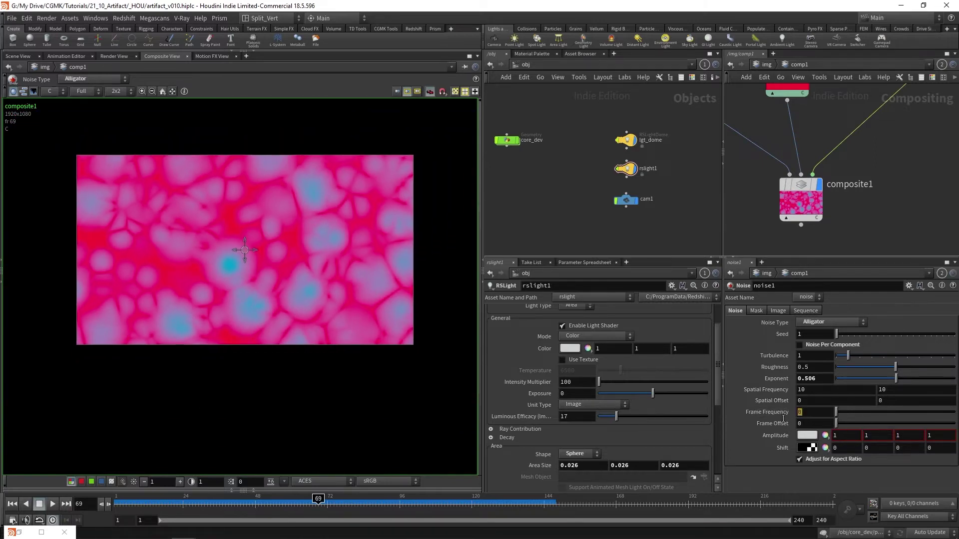
Step: Set the noise1 node's frame frequency to 0.1 and scrub the timeline to frame 31 to check the animation
{"action": "type", "text": "0.1"}
{"action": "key", "text": "Return"}
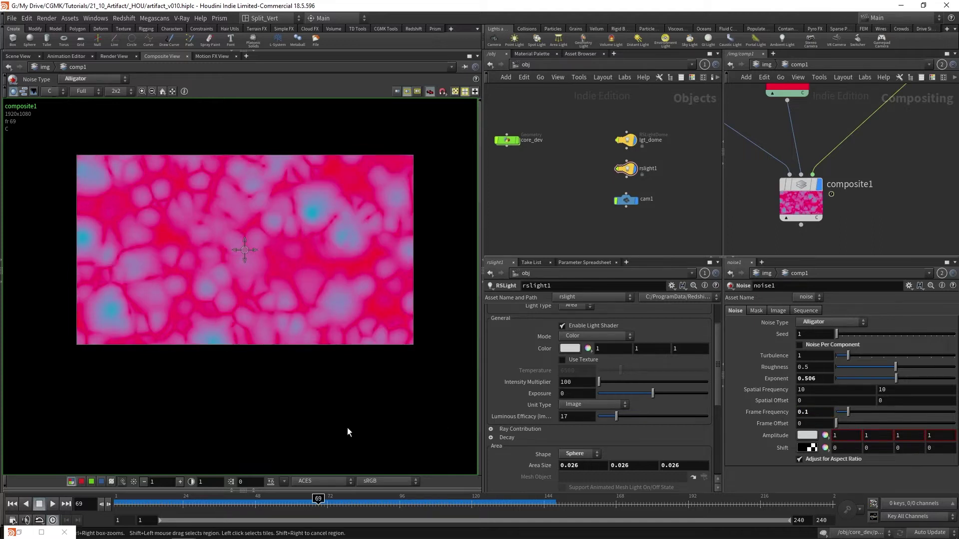
{"action": "left_click_drag", "start_coordinate": [165, 503], "coordinate": [204, 505]}
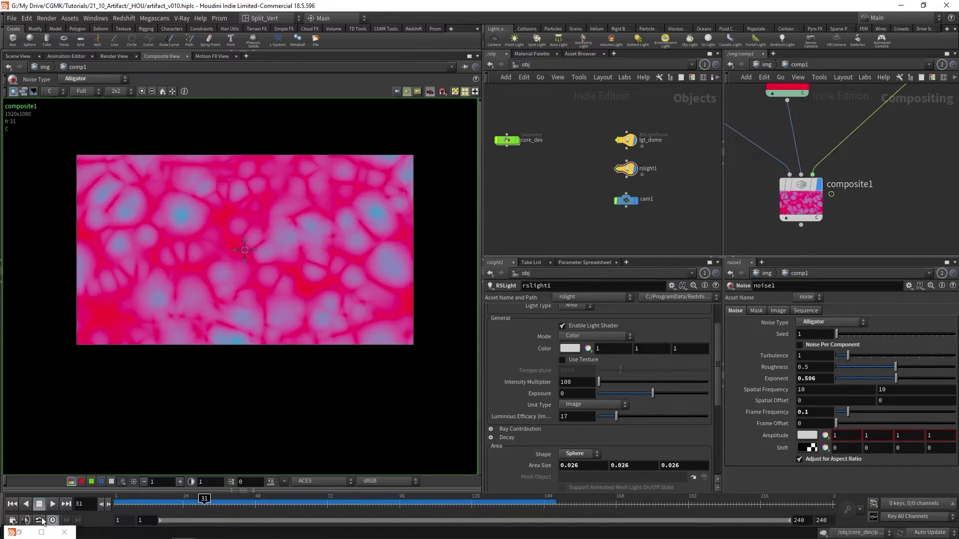
Step: Bring up the Redshift Render View to check the artifact render, and minimize it again
{"action": "left_click", "coordinate": [13, 532]}
{"action": "left_click", "coordinate": [20, 533]}
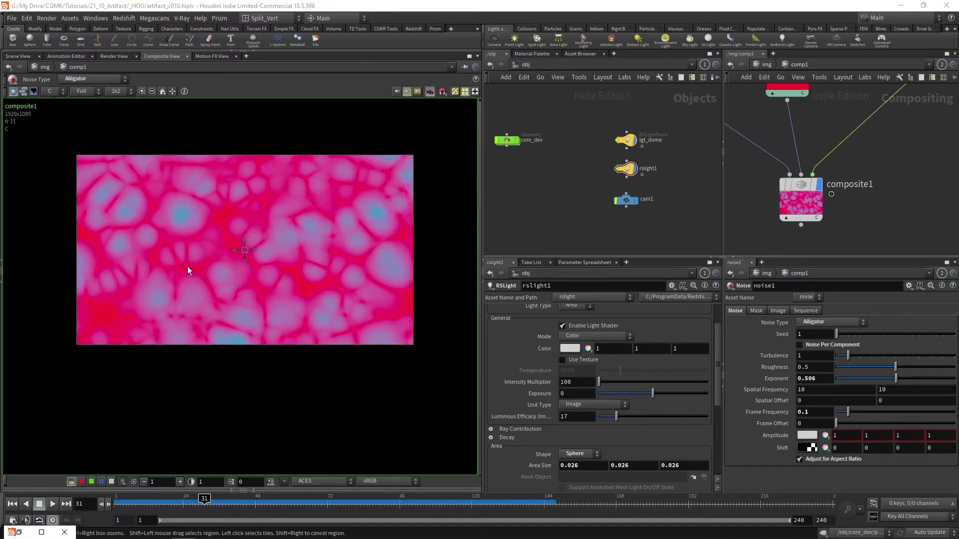
{"action": "left_click", "coordinate": [21, 532]}
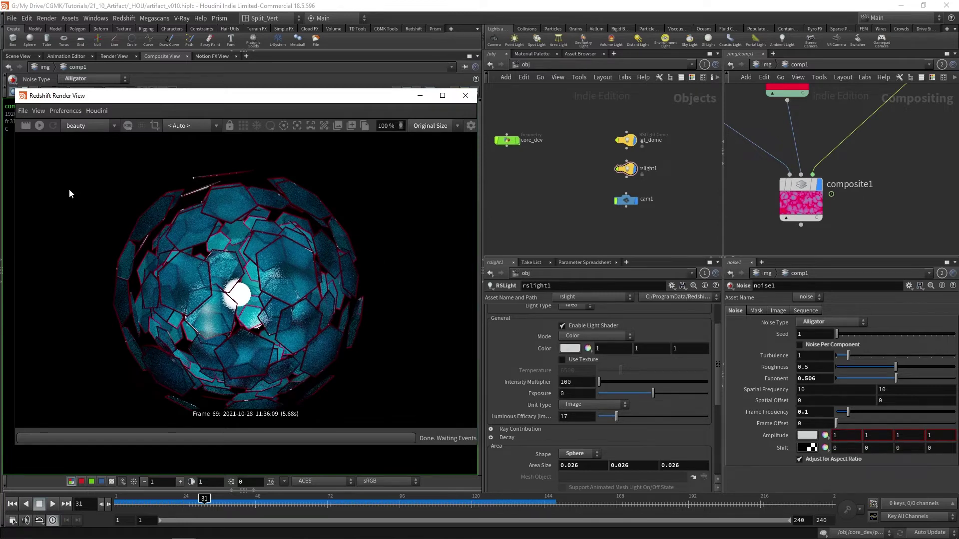
{"action": "left_click", "coordinate": [420, 95]}
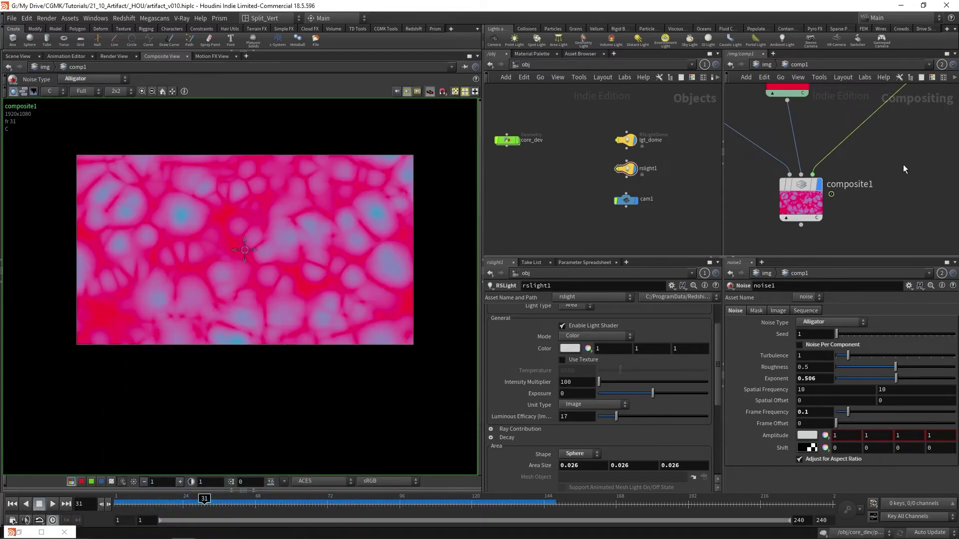
Step: Try noise1 with turbulence 2, roughness 0.747 and exponent 0.405
{"action": "scroll", "coordinate": [862, 205], "scroll_direction": "down", "scroll_amount": 1}
{"action": "middle_click_drag", "start_coordinate": [902, 165], "coordinate": [864, 219]}
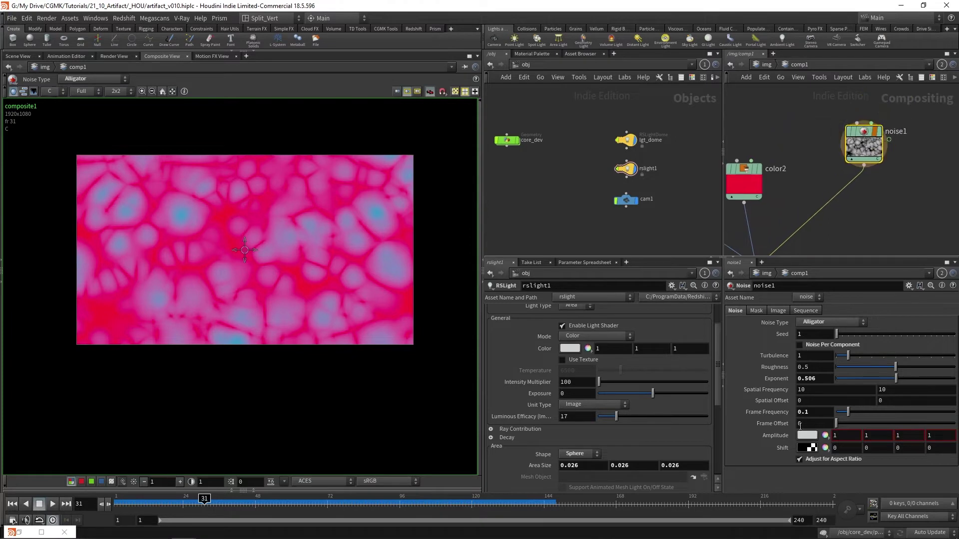
{"action": "left_click_drag", "start_coordinate": [848, 356], "coordinate": [871, 356]}
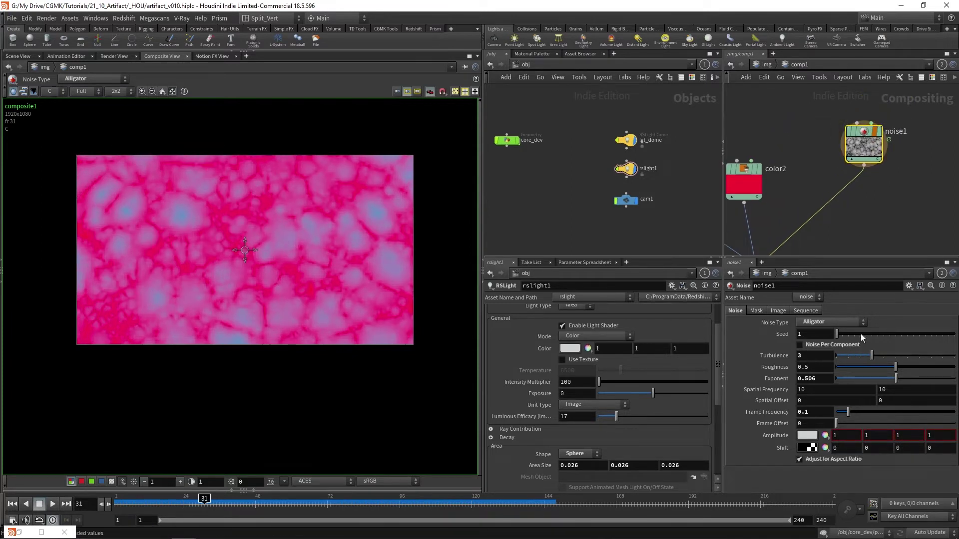
{"action": "left_click_drag", "start_coordinate": [865, 358], "coordinate": [925, 367]}
{"action": "left_click", "coordinate": [859, 355]}
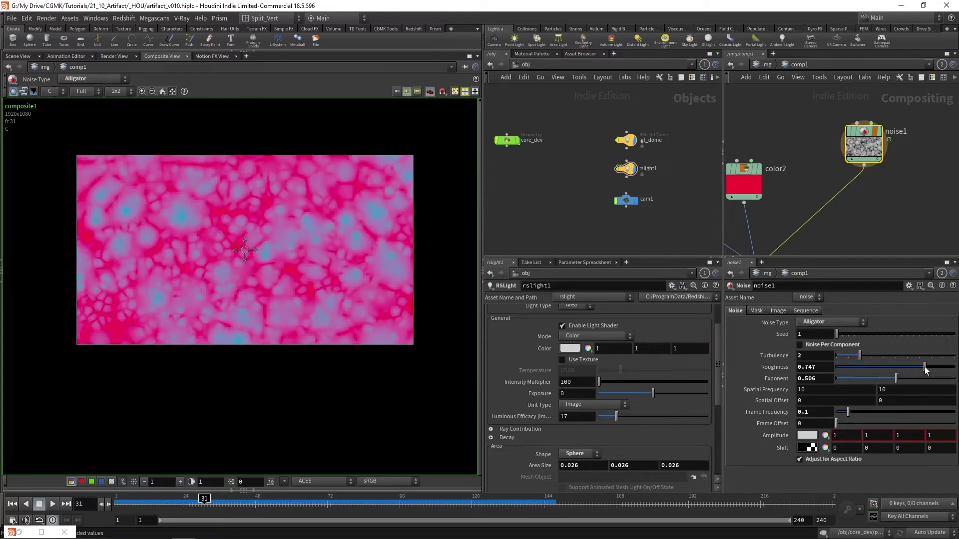
{"action": "mouse_move", "coordinate": [886, 381]}
{"action": "left_mouse_down"}
{"action": "mouse_move", "coordinate": [915, 379]}
{"action": "mouse_move", "coordinate": [867, 379]}
{"action": "mouse_move", "coordinate": [883, 377]}
{"action": "left_mouse_up"}
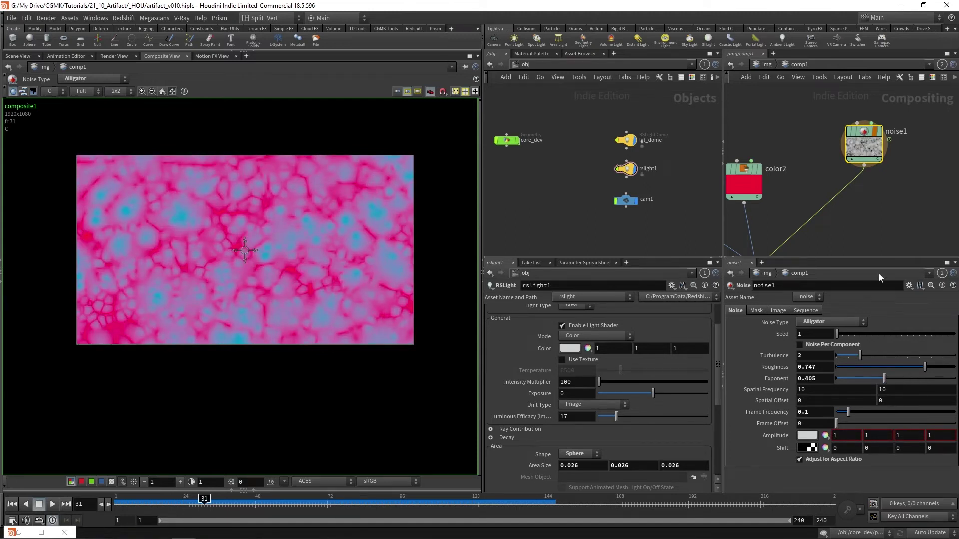
Step: Try the Improved Hermite noise type on noise1 and preview it at frames 56 and 38
{"action": "left_click", "coordinate": [834, 322]}
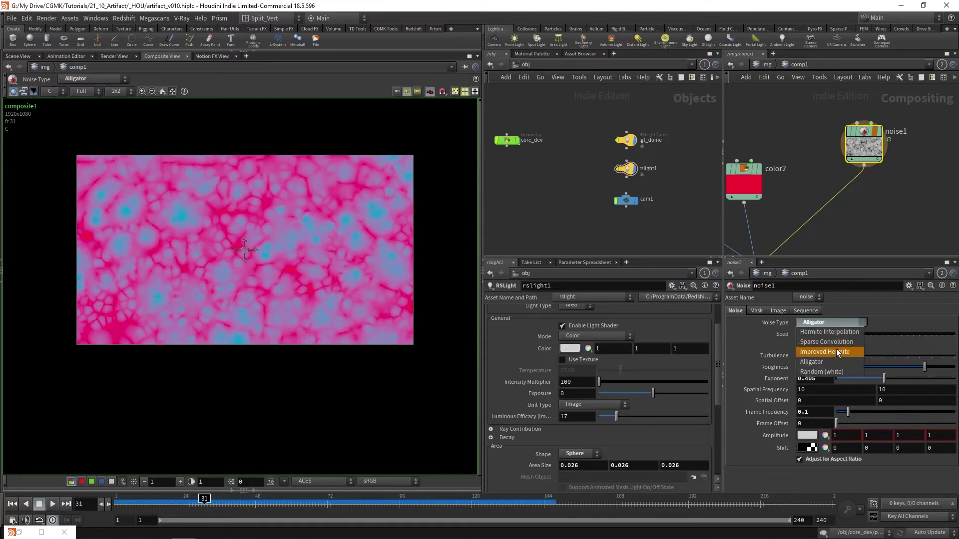
{"action": "left_click", "coordinate": [836, 352]}
{"action": "left_click", "coordinate": [834, 322]}
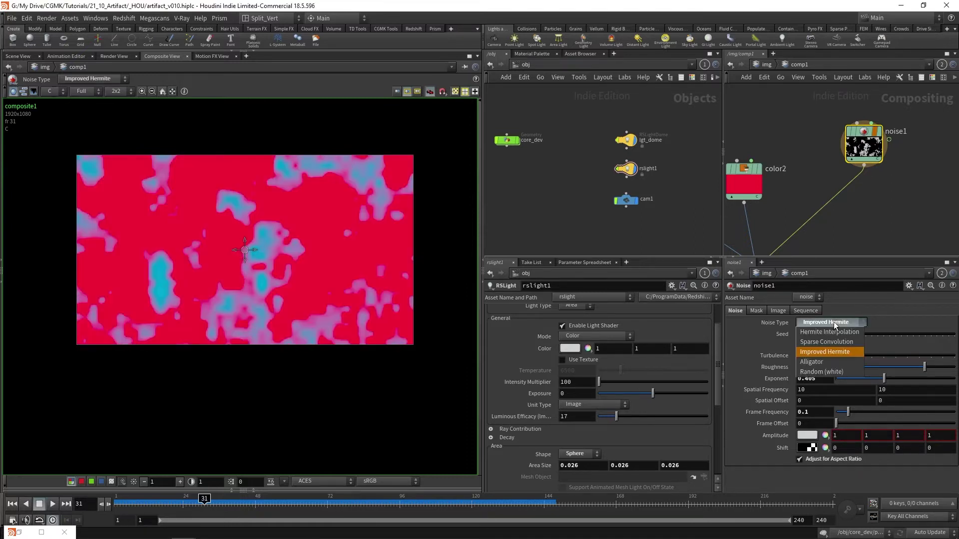
{"action": "left_click", "coordinate": [834, 322]}
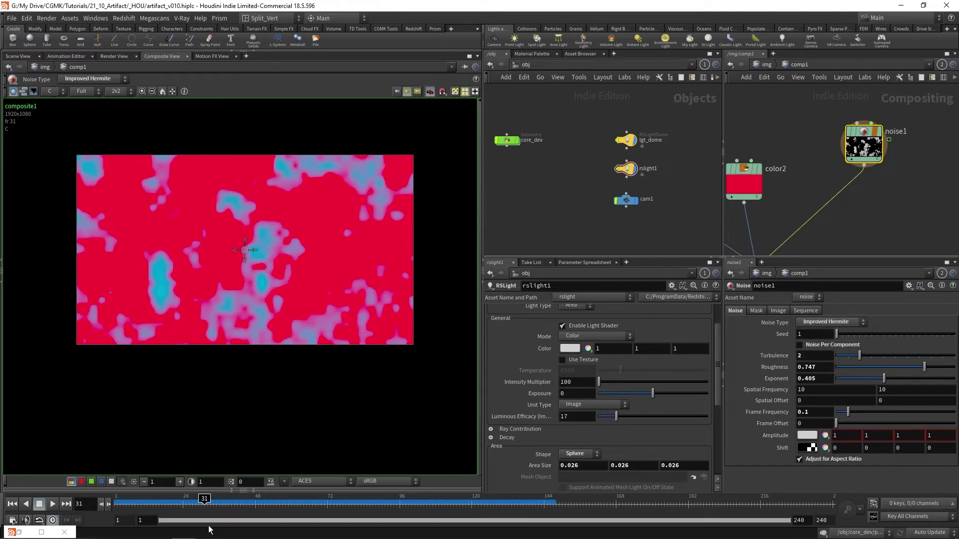
{"action": "left_click", "coordinate": [280, 500]}
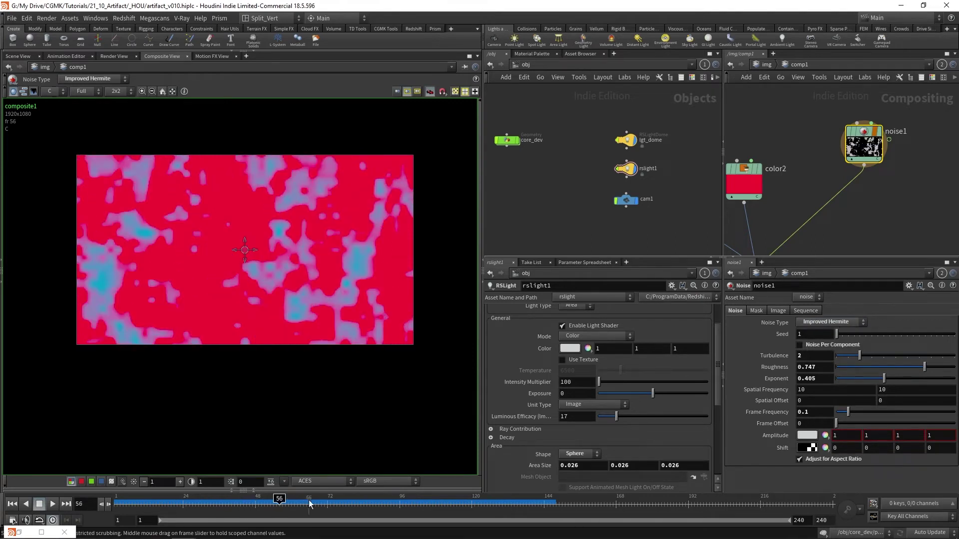
{"action": "left_click", "coordinate": [225, 499]}
Step: Set noise1's turbulence to 3, exponent to 0.097 and roughness to 0.506
{"action": "left_click", "coordinate": [871, 356]}
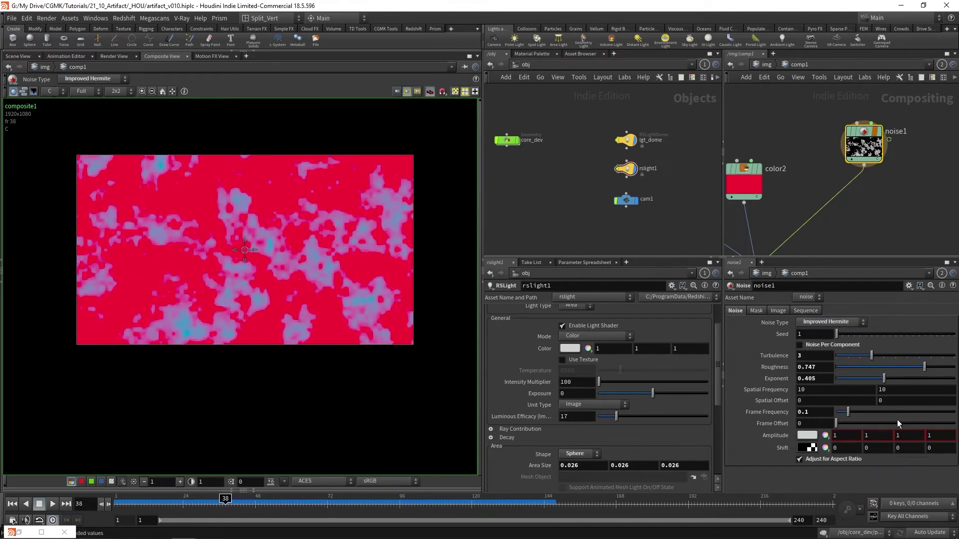
{"action": "left_click_drag", "start_coordinate": [886, 380], "coordinate": [847, 381]}
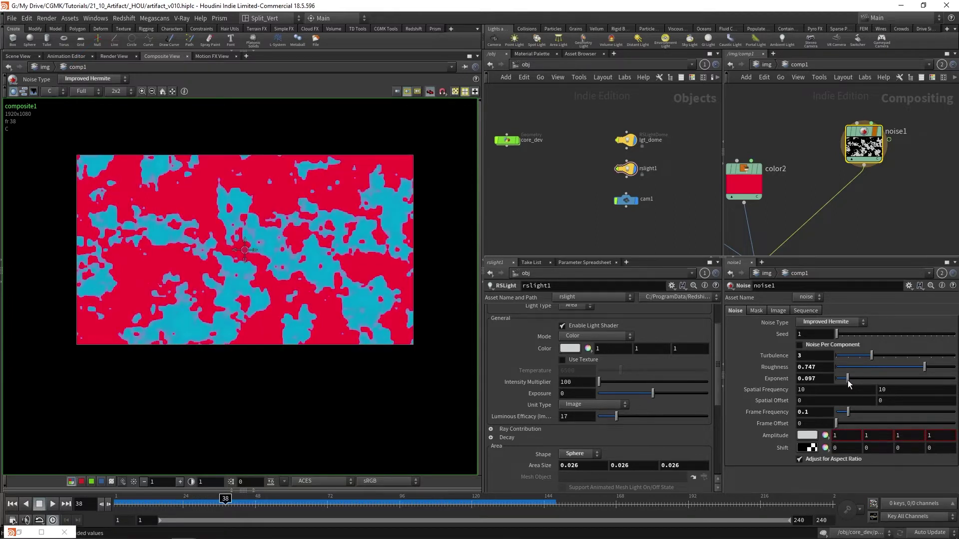
{"action": "left_click", "coordinate": [896, 368]}
Step: Switch noise1 to the Sparse Convolution noise type and lower its roughness to 0.451
{"action": "left_click", "coordinate": [840, 323]}
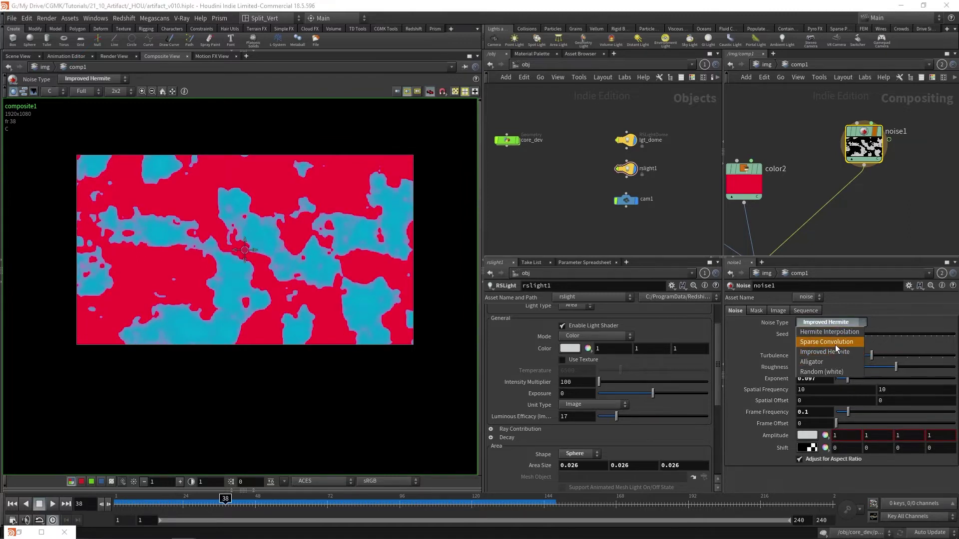
{"action": "left_click", "coordinate": [835, 345]}
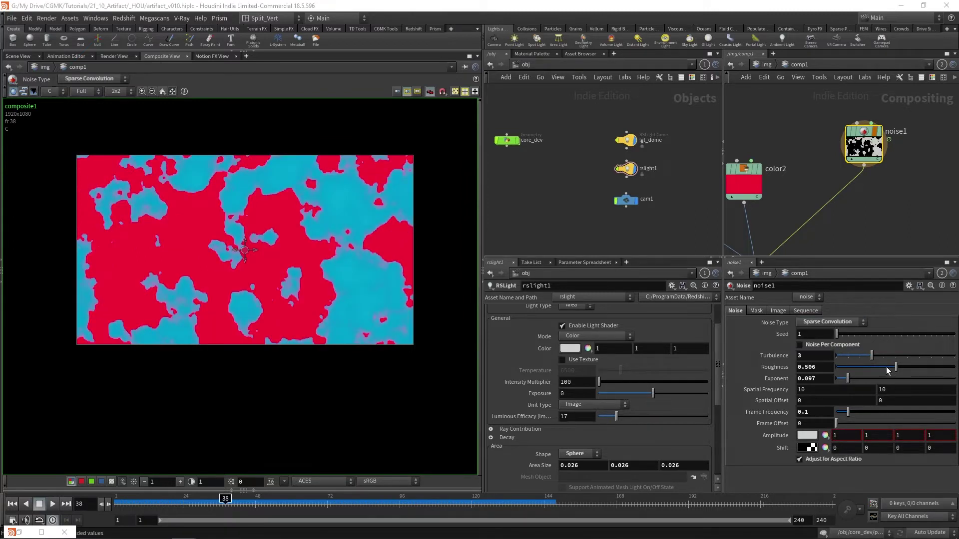
{"action": "left_click", "coordinate": [921, 367]}
{"action": "left_click_drag", "start_coordinate": [921, 366], "coordinate": [889, 367]}
Step: Try several exponent values on the Sparse Convolution noise, ending at 0.291
{"action": "left_click", "coordinate": [872, 378]}
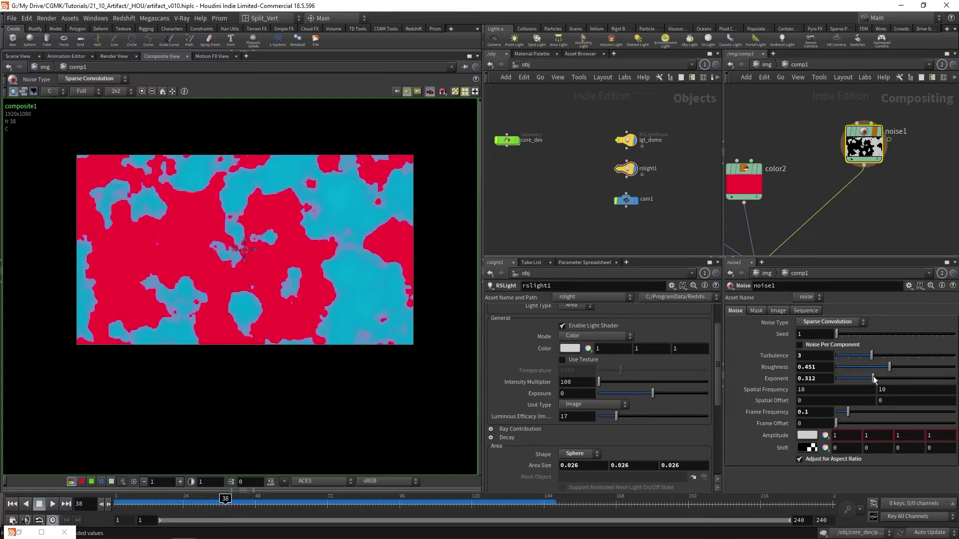
{"action": "left_click", "coordinate": [891, 378]}
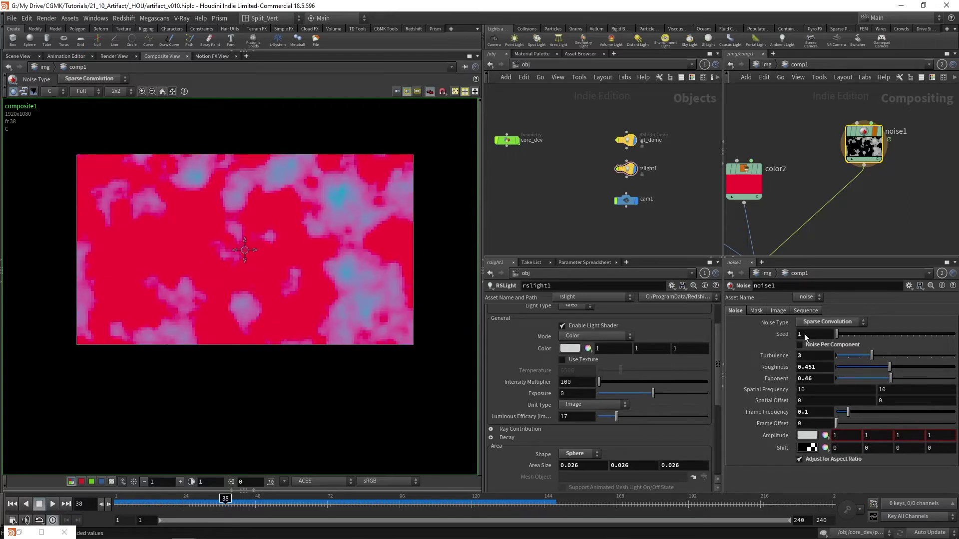
{"action": "left_click", "coordinate": [884, 379]}
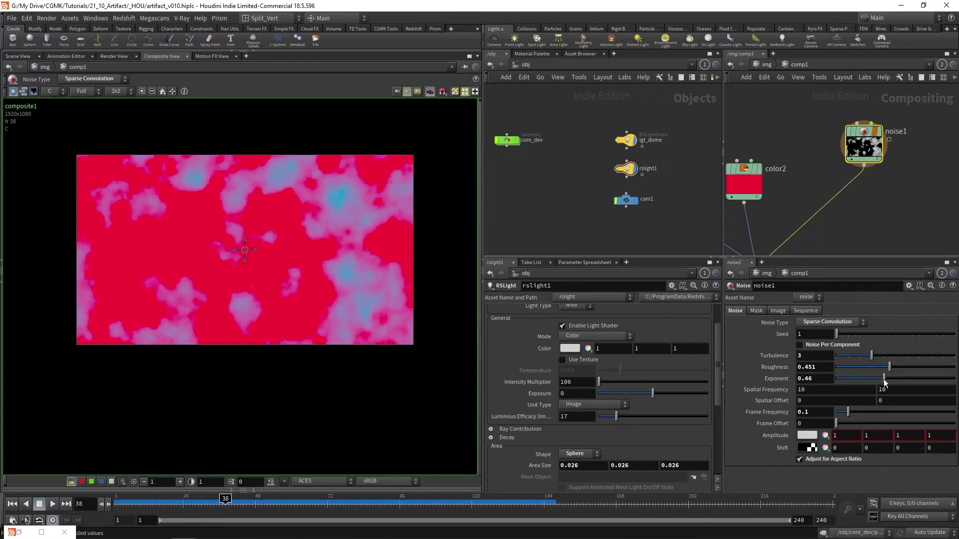
{"action": "left_click", "coordinate": [883, 379]}
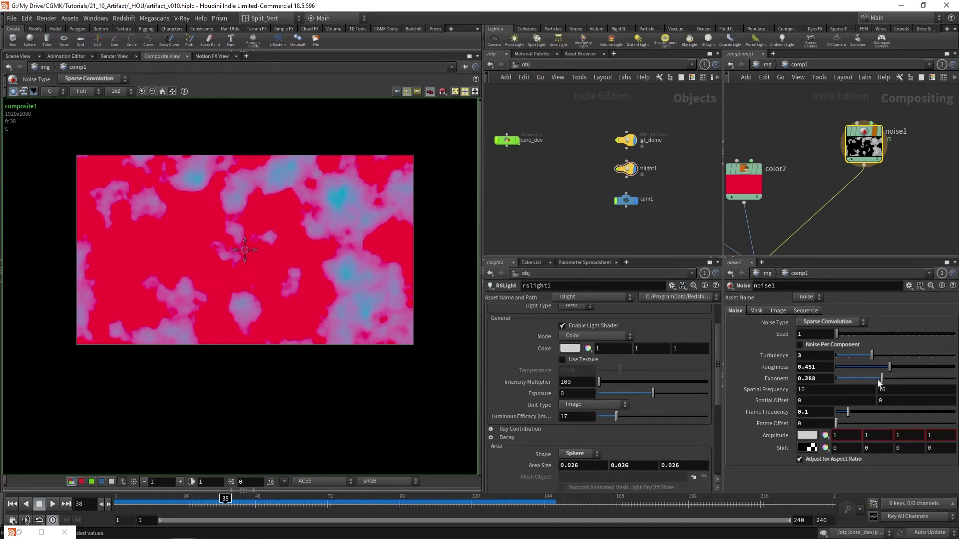
{"action": "left_click_drag", "start_coordinate": [878, 381], "coordinate": [856, 377]}
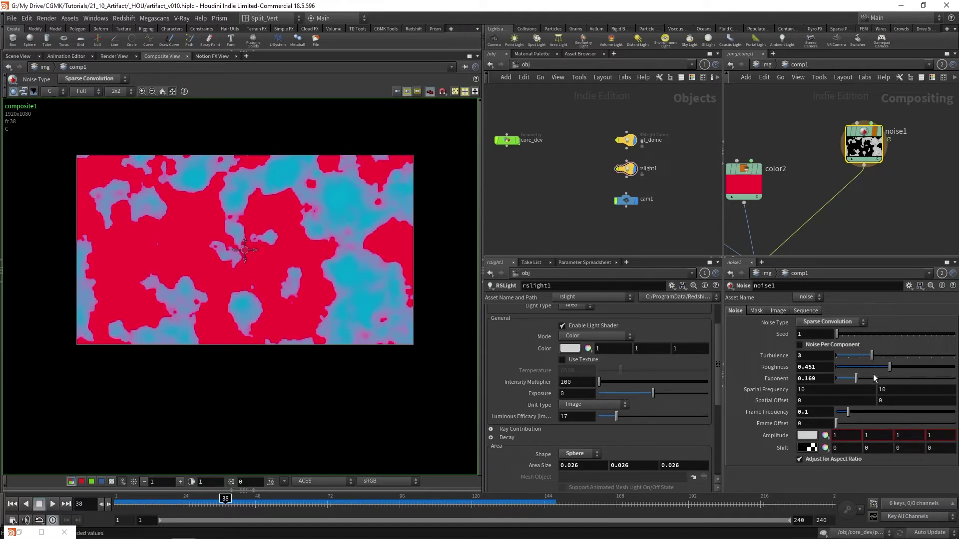
{"action": "left_click", "coordinate": [870, 377]}
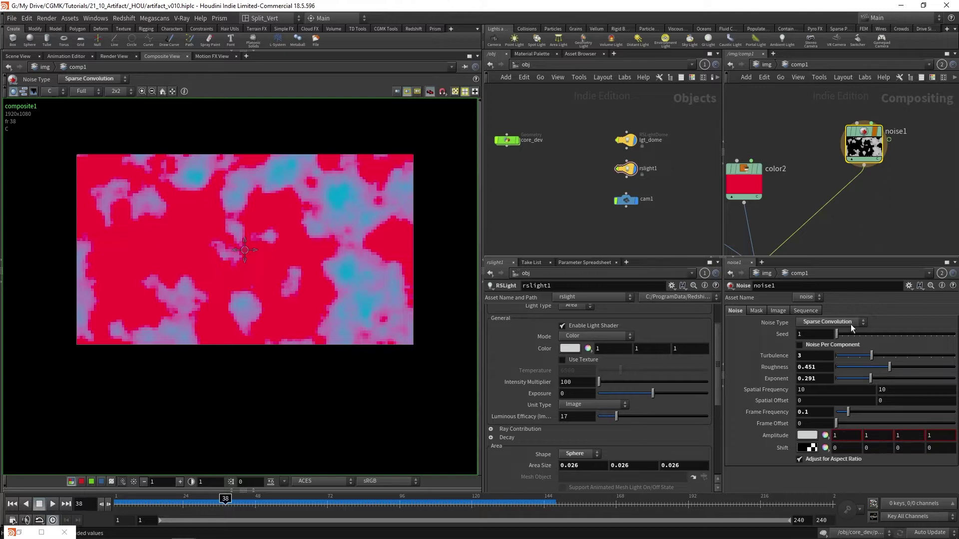
Step: Change noise1's noise type to Hermite Interpolation and set its exponent to 0.414
{"action": "left_click", "coordinate": [844, 322]}
{"action": "left_click", "coordinate": [842, 333]}
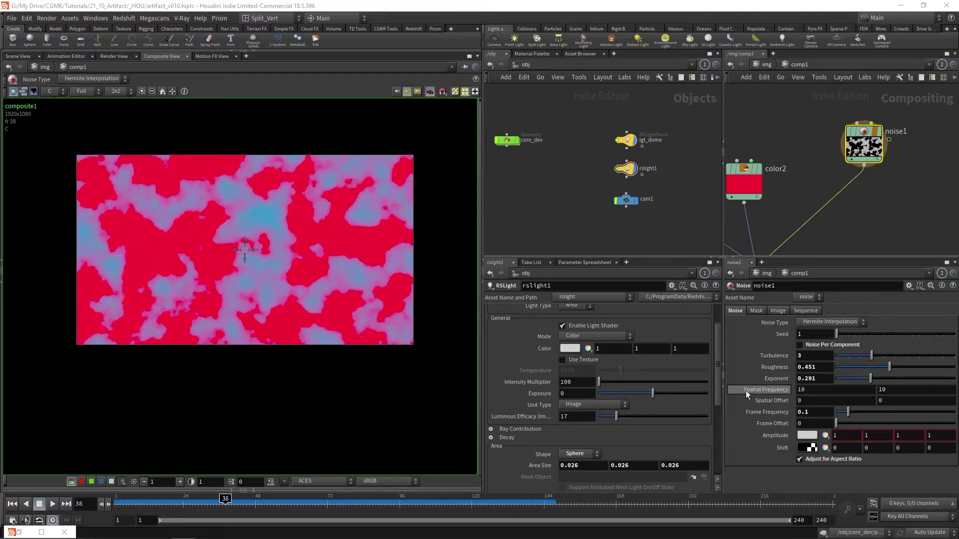
{"action": "left_click", "coordinate": [853, 379]}
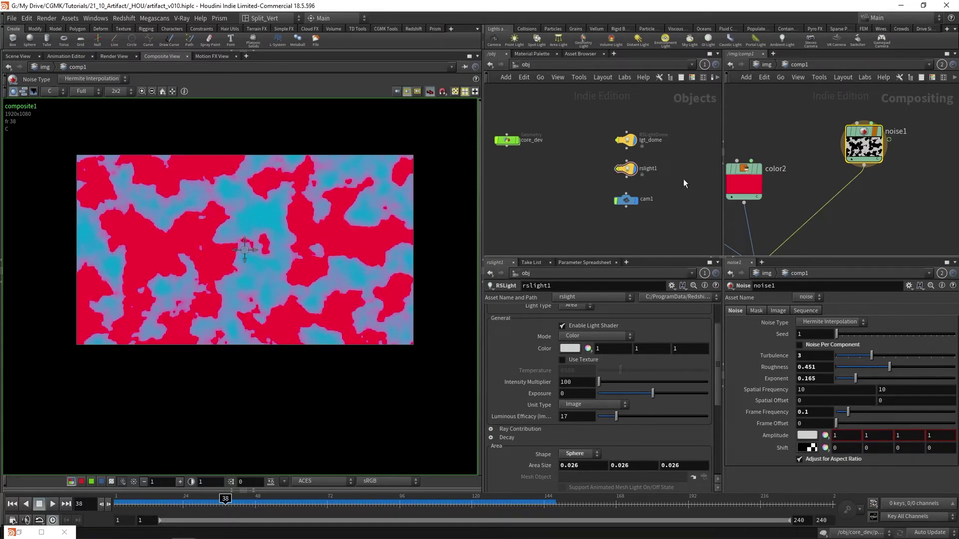
{"action": "key", "text": "h"}
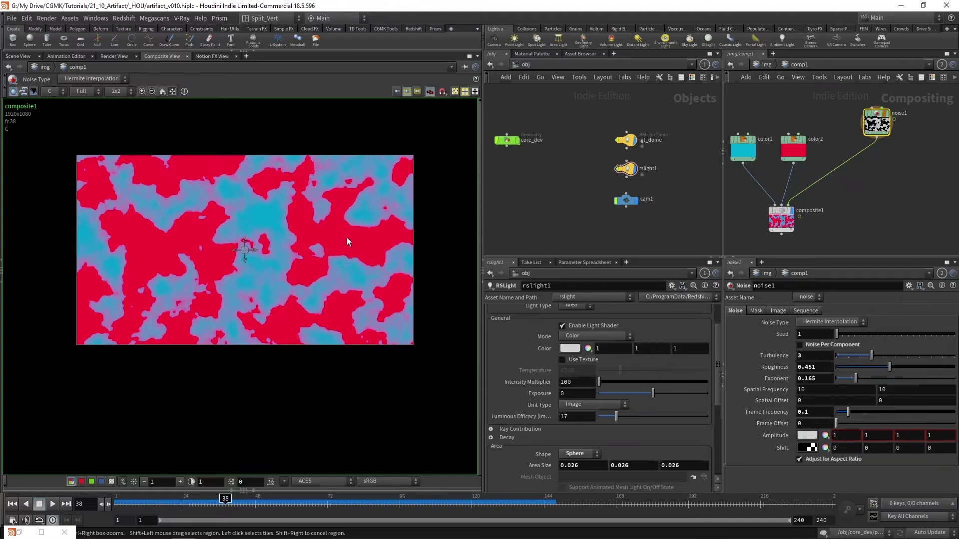
{"action": "scroll", "coordinate": [788, 176], "scroll_direction": "down", "scroll_amount": 2}
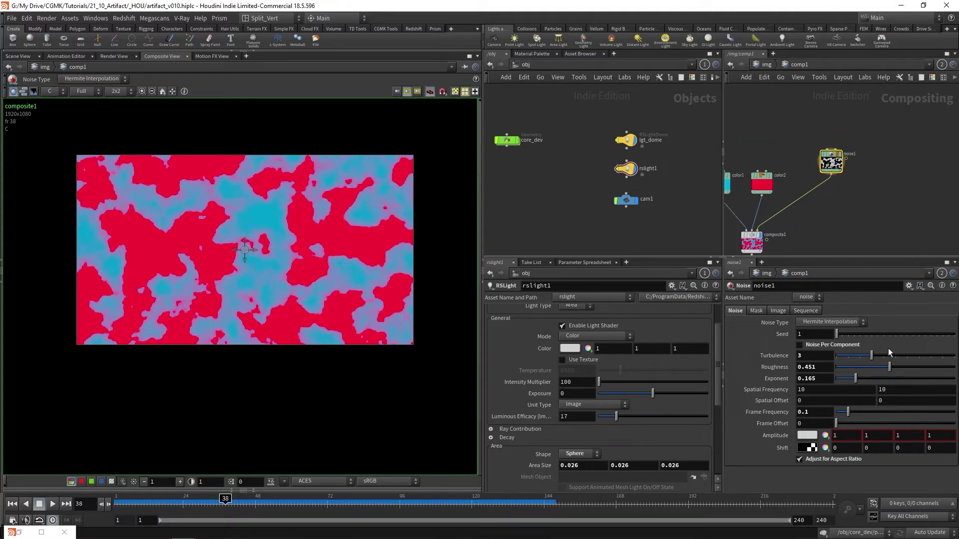
{"action": "left_click_drag", "start_coordinate": [856, 378], "coordinate": [882, 378]}
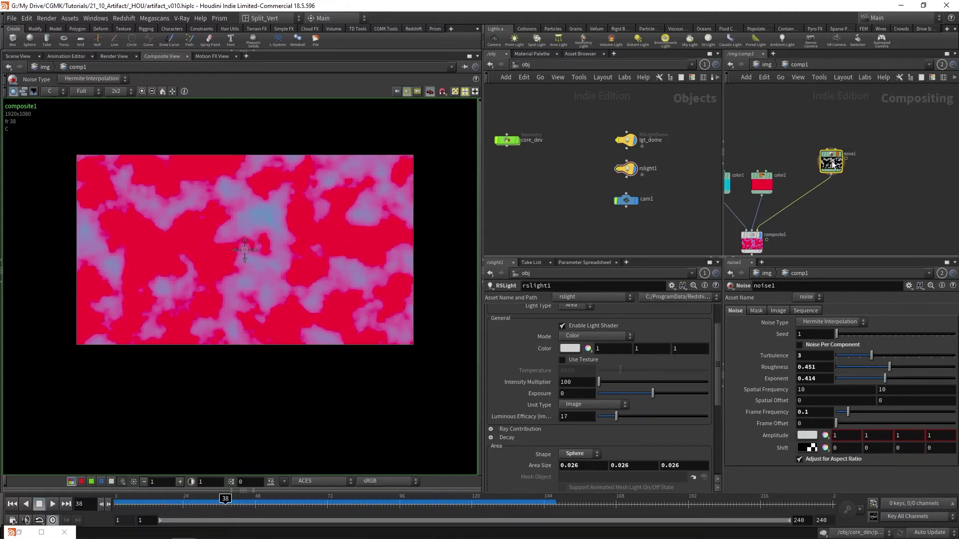
Step: Duplicate the noise1 node beside the original and set the copy's frame offset to 10
{"action": "scroll", "coordinate": [850, 202], "scroll_direction": "up", "scroll_amount": 3}
{"action": "left_click_drag", "start_coordinate": [808, 131], "coordinate": [904, 127], "text": "alt"}
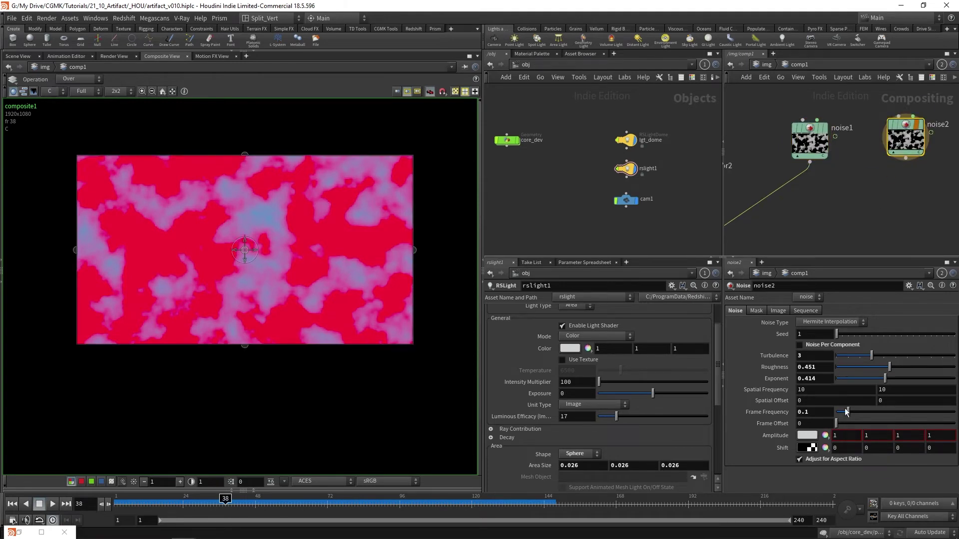
{"action": "left_click", "coordinate": [867, 424]}
{"action": "left_click_drag", "start_coordinate": [817, 423], "coordinate": [762, 427]}
{"action": "type", "text": "10"}
{"action": "key", "text": "Return"}
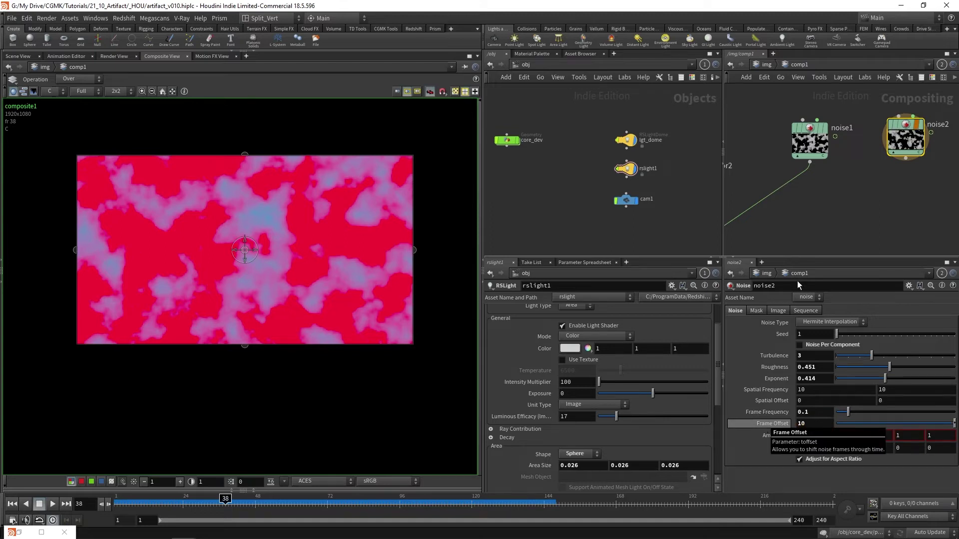
Step: Add a second Composite node below the two noises and wire noise1 and noise2 into its first two inputs
{"action": "scroll", "coordinate": [855, 199], "scroll_direction": "down", "scroll_amount": 1}
{"action": "key", "text": "Tab"}
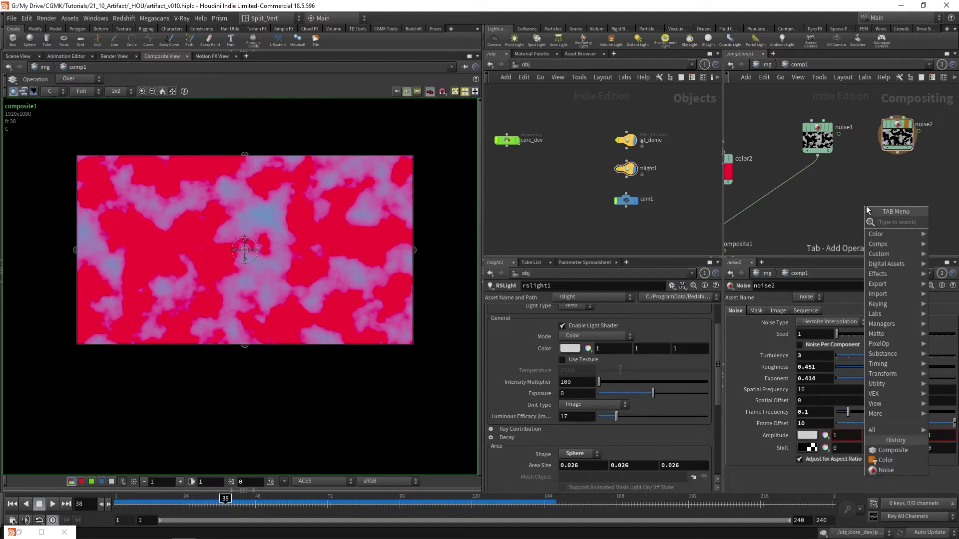
{"action": "type", "text": "comp"}
{"action": "key", "text": "Return"}
{"action": "left_click", "coordinate": [866, 206]}
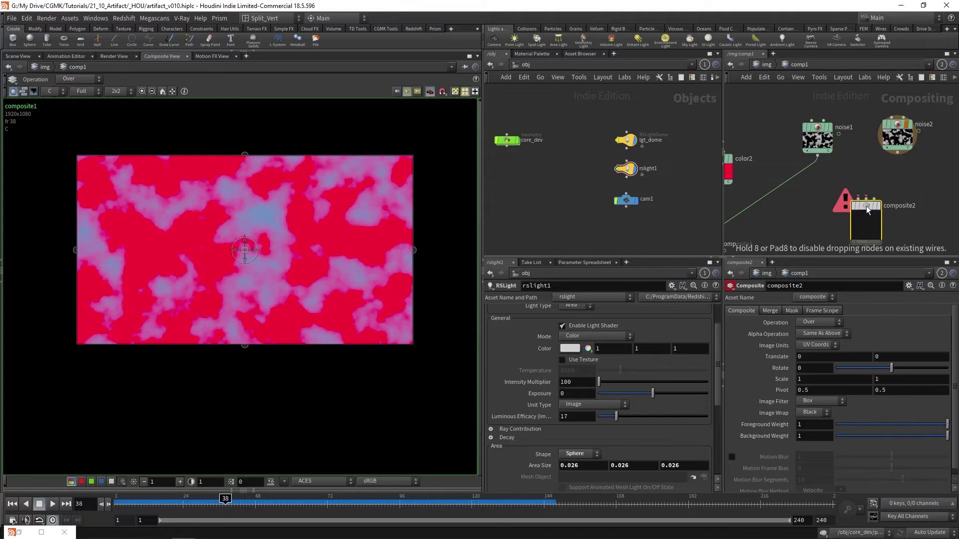
{"action": "left_click_drag", "start_coordinate": [817, 156], "coordinate": [863, 198]}
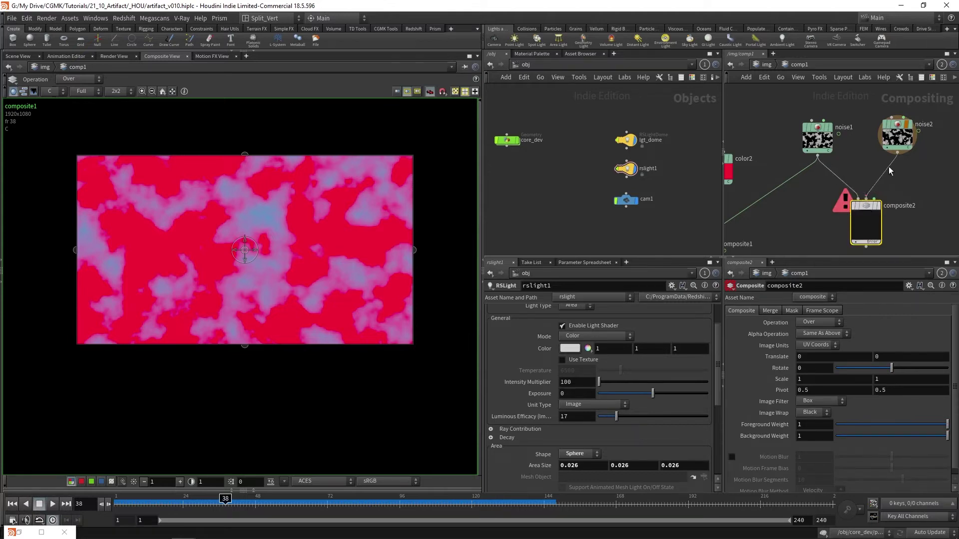
{"action": "middle_click_drag", "start_coordinate": [913, 209], "coordinate": [918, 192]}
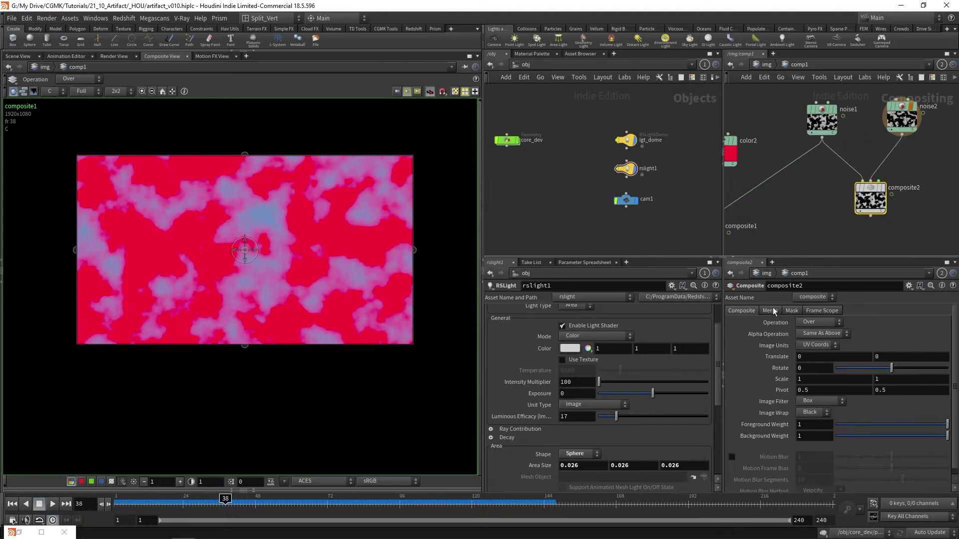
Step: Set composite2's operation to Maximum and display its output in the composite view
{"action": "left_click", "coordinate": [817, 322]}
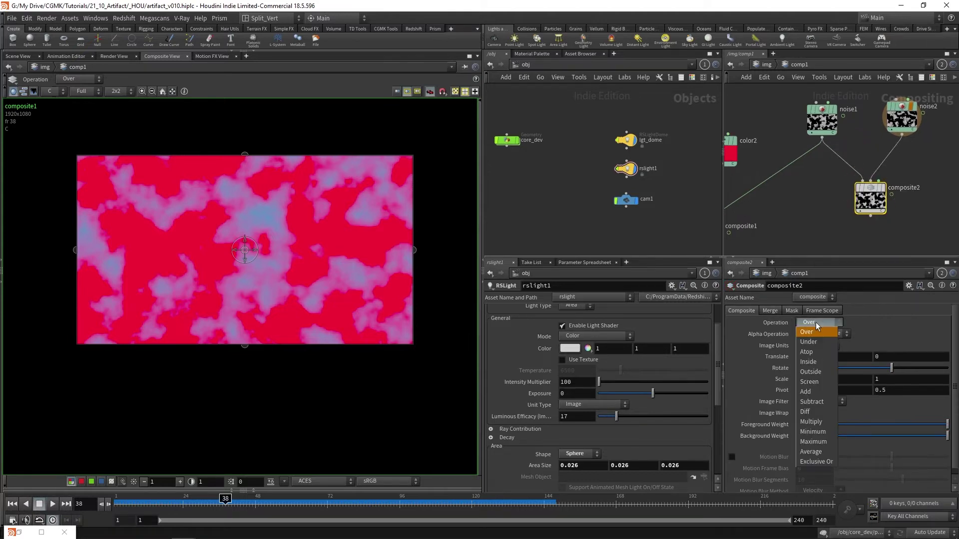
{"action": "left_click", "coordinate": [823, 442]}
{"action": "middle_click_drag", "start_coordinate": [900, 215], "coordinate": [894, 207]}
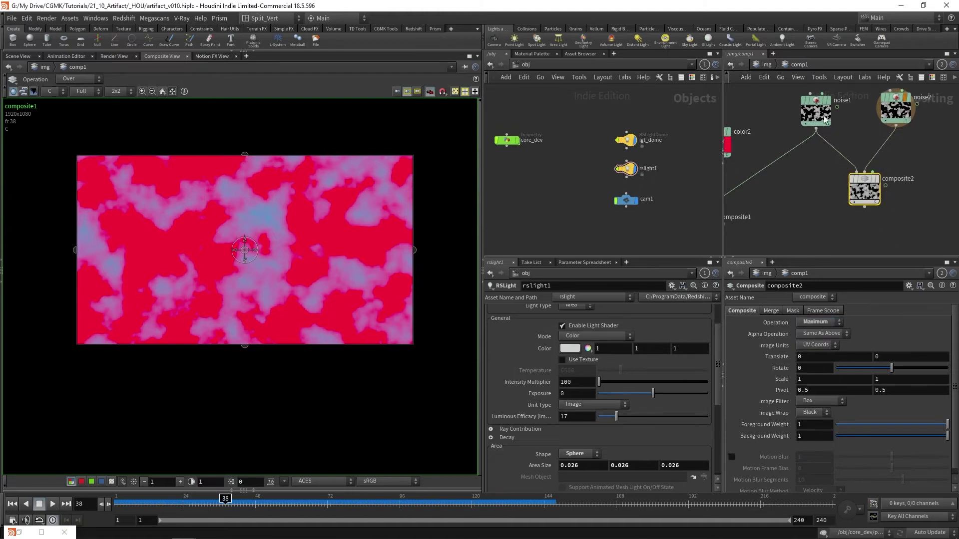
{"action": "left_click_drag", "start_coordinate": [867, 192], "coordinate": [391, 211]}
Step: Wire composite2 into composite1's mask input in place of noise1 and display composite1
{"action": "middle_click_drag", "start_coordinate": [771, 214], "coordinate": [796, 192]}
{"action": "scroll", "coordinate": [796, 193], "scroll_direction": "down", "scroll_amount": 1}
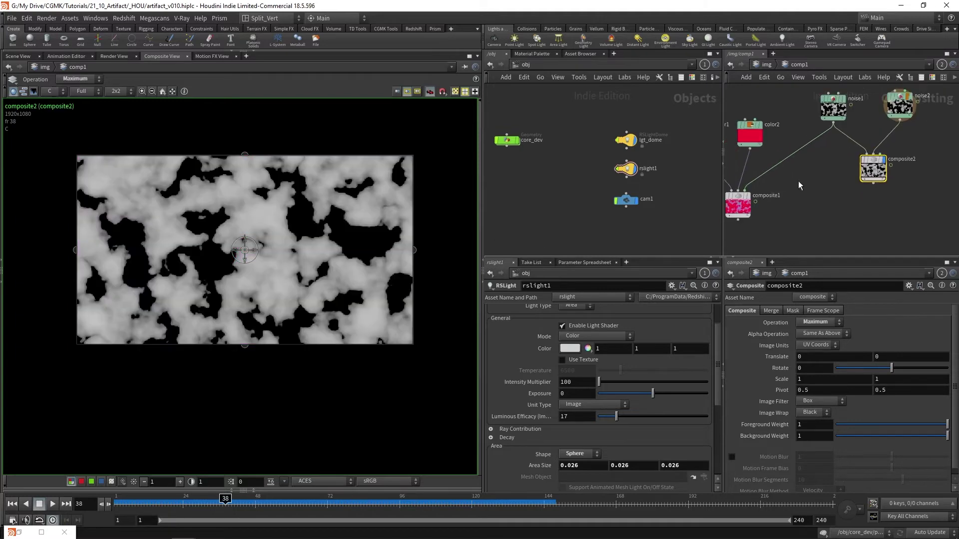
{"action": "left_click", "coordinate": [794, 156]}
{"action": "left_click", "coordinate": [870, 176]}
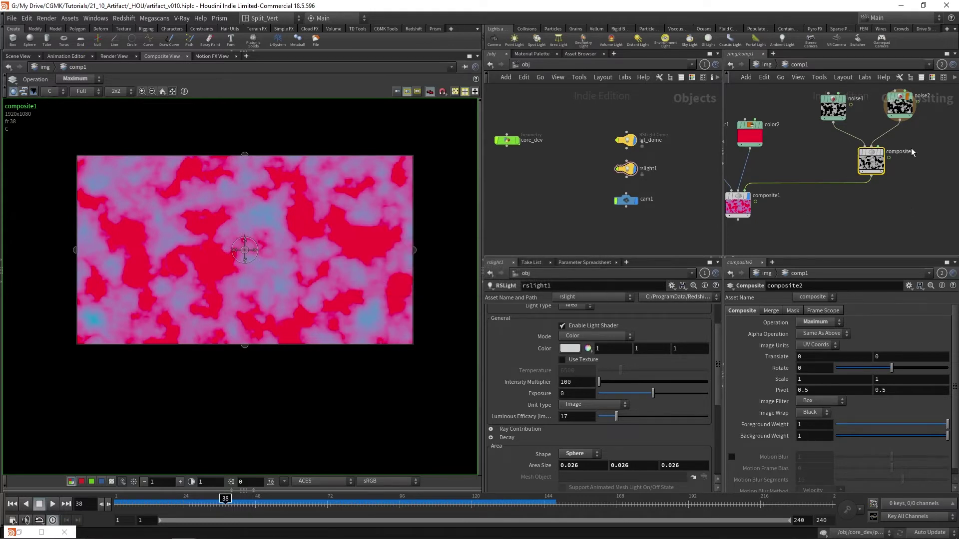
{"action": "middle_click_drag", "start_coordinate": [931, 149], "coordinate": [923, 159]}
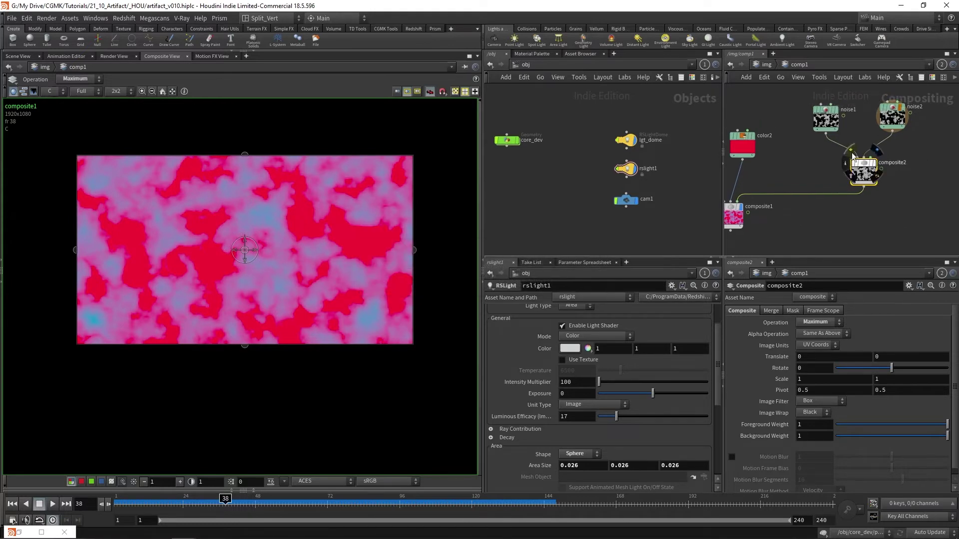
{"action": "left_click_drag", "start_coordinate": [801, 195], "coordinate": [863, 188]}
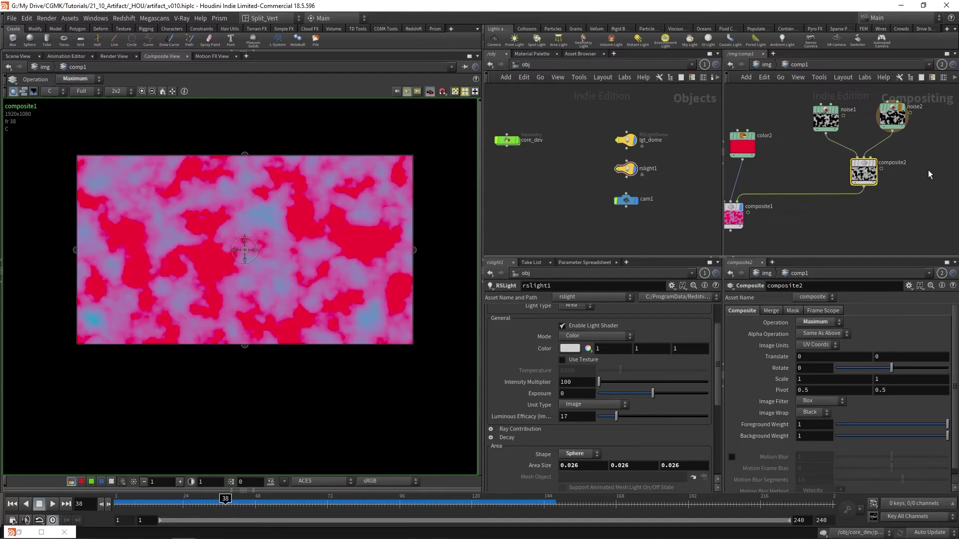
{"action": "middle_click_drag", "start_coordinate": [928, 169], "coordinate": [920, 180]}
Step: Set noise2's exponent to 0.215 and its frame frequency to 0.2
{"action": "left_click", "coordinate": [883, 129]}
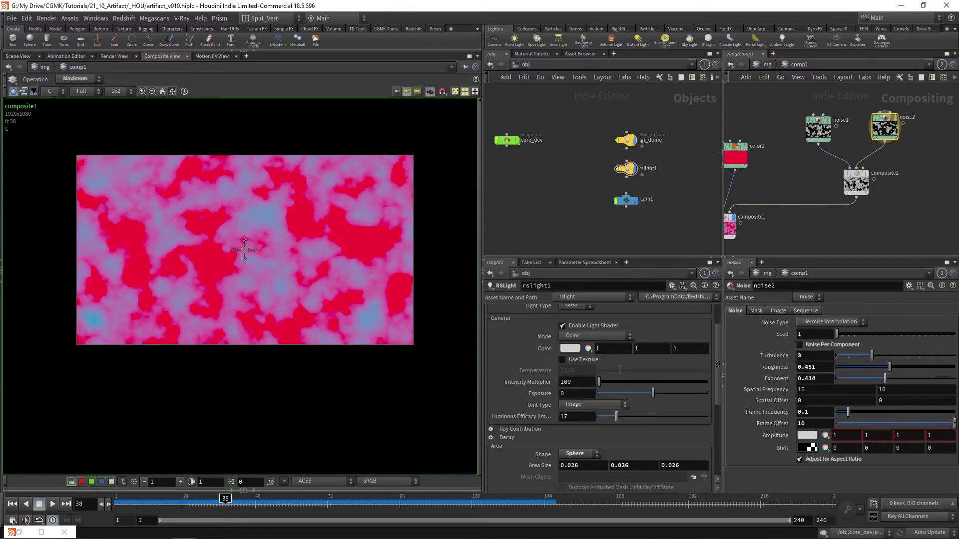
{"action": "left_click", "coordinate": [861, 379]}
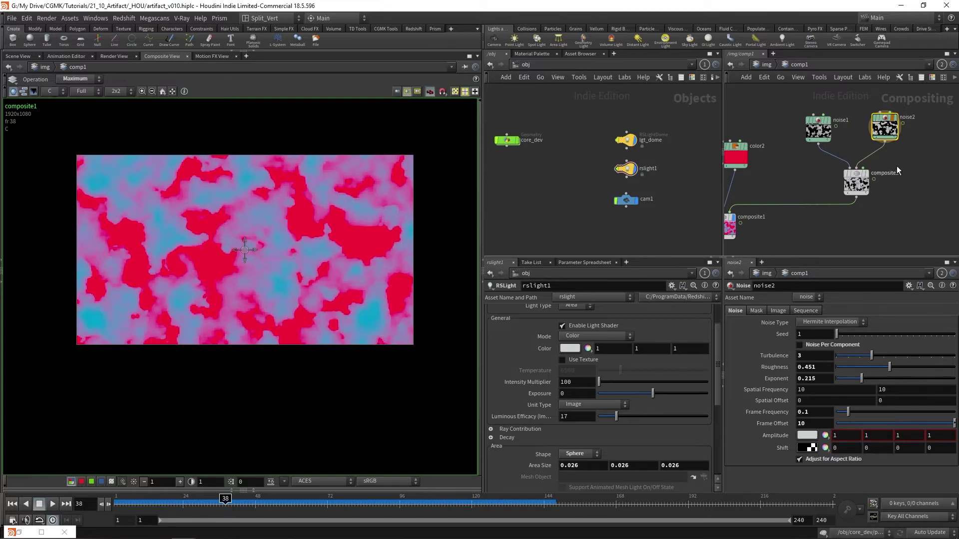
{"action": "left_click", "coordinate": [777, 203]}
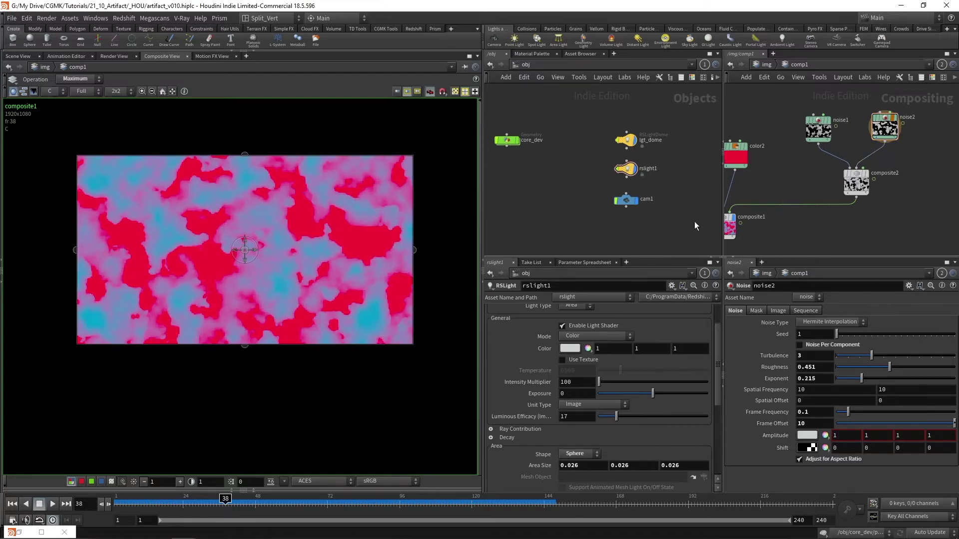
{"action": "middle_click_drag", "start_coordinate": [820, 227], "coordinate": [826, 224]}
{"action": "left_click", "coordinate": [890, 122]}
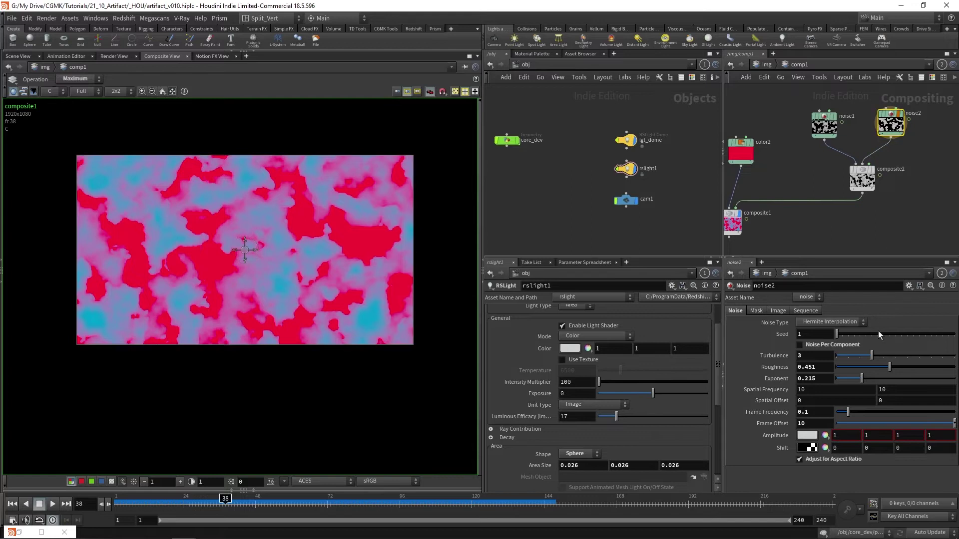
{"action": "left_click_drag", "start_coordinate": [812, 411], "coordinate": [772, 423]}
{"action": "type", "text": "0.2"}
{"action": "key", "text": "Return"}
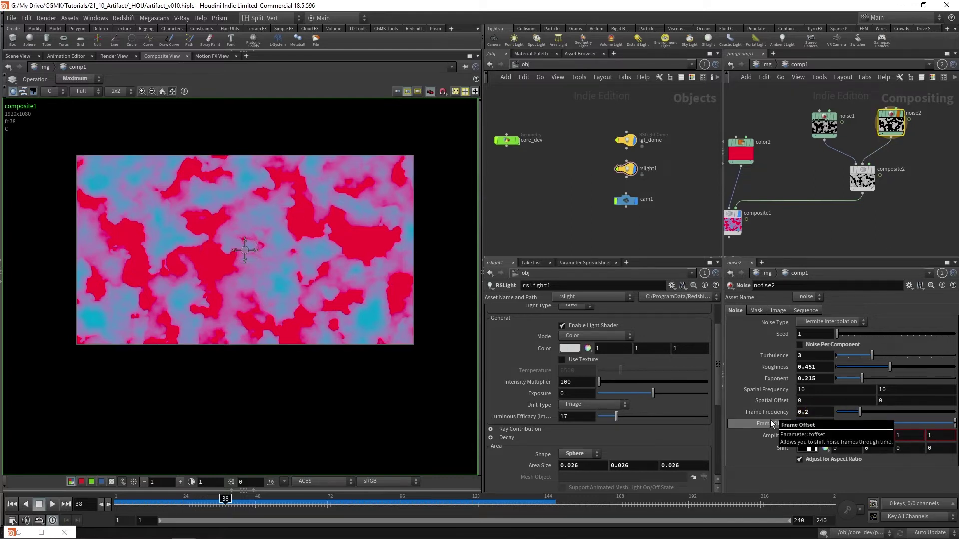
Step: Scrub the timeline to frame 103 to review the animated color pattern, and select the composite1 node
{"action": "left_click", "coordinate": [256, 503]}
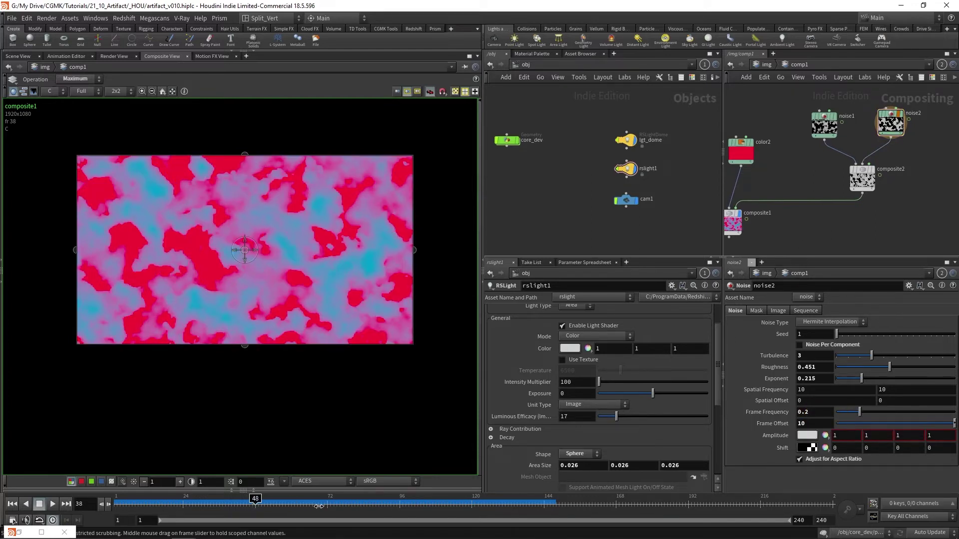
{"action": "left_click_drag", "start_coordinate": [318, 506], "coordinate": [422, 506]}
{"action": "scroll", "coordinate": [815, 184], "scroll_direction": "down", "scroll_amount": 1}
{"action": "middle_click_drag", "start_coordinate": [815, 184], "coordinate": [879, 168]}
{"action": "scroll", "coordinate": [879, 169], "scroll_direction": "down", "scroll_amount": 1}
{"action": "scroll", "coordinate": [847, 208], "scroll_direction": "up", "scroll_amount": 4}
{"action": "middle_click_drag", "start_coordinate": [847, 209], "coordinate": [870, 190]}
{"action": "left_click", "coordinate": [825, 145]}
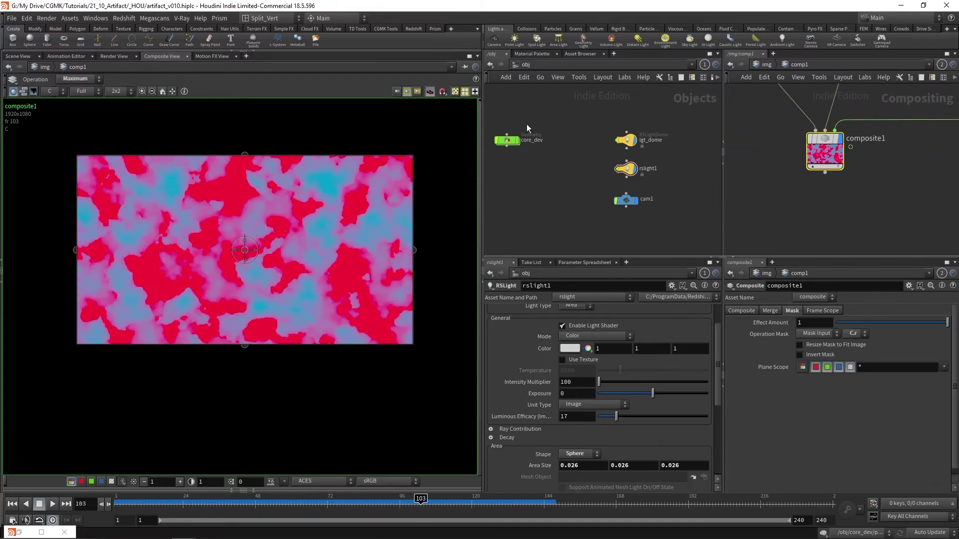
Step: Rename the rslight1 light to lgt_core
{"action": "double_click", "coordinate": [646, 168]}
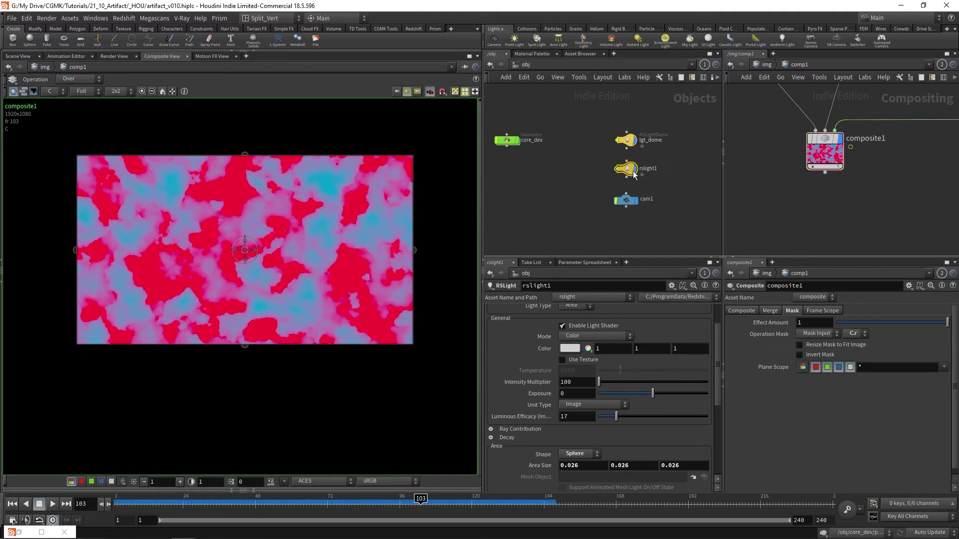
{"action": "type", "text": "lg"}
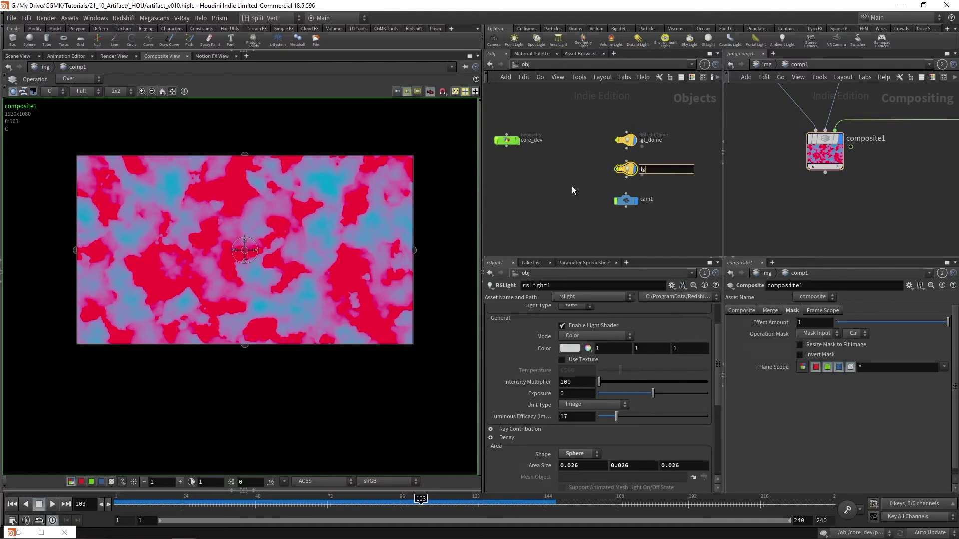
{"action": "type", "text": "t_core"}
{"action": "key", "text": "Return"}
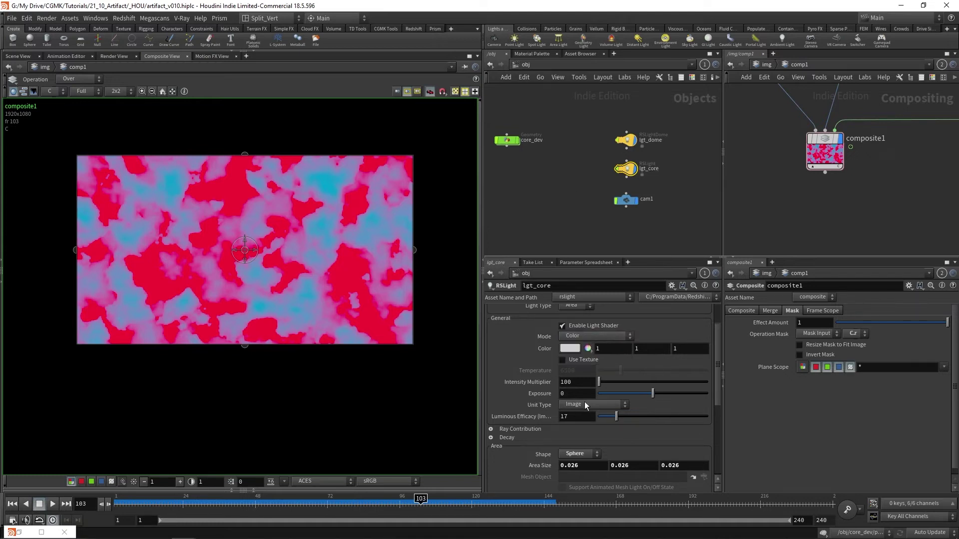
Step: Enable the texture on lgt_core and set its image filename to op:/img/comp1/composite1
{"action": "left_click", "coordinate": [583, 360]}
{"action": "left_click_drag", "start_coordinate": [716, 360], "coordinate": [708, 332]}
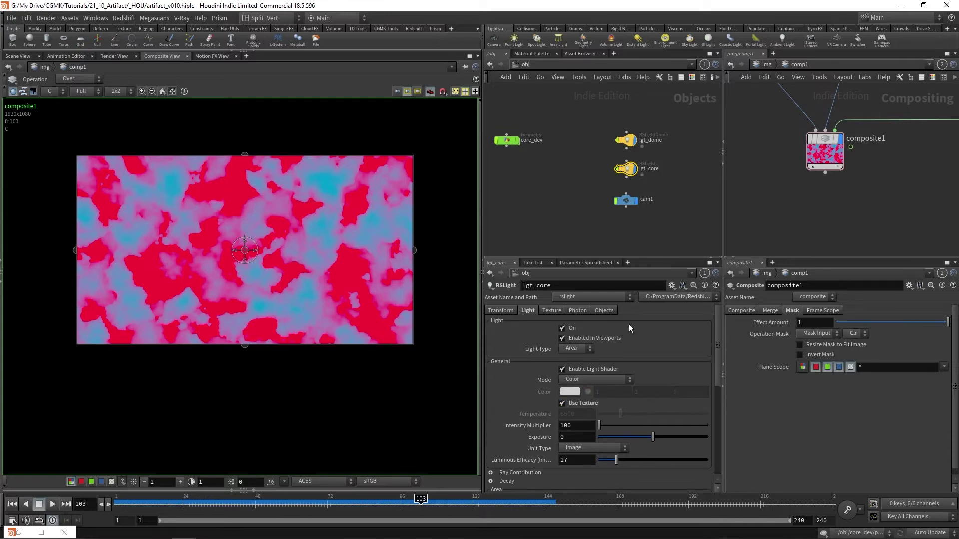
{"action": "left_click", "coordinate": [553, 310]}
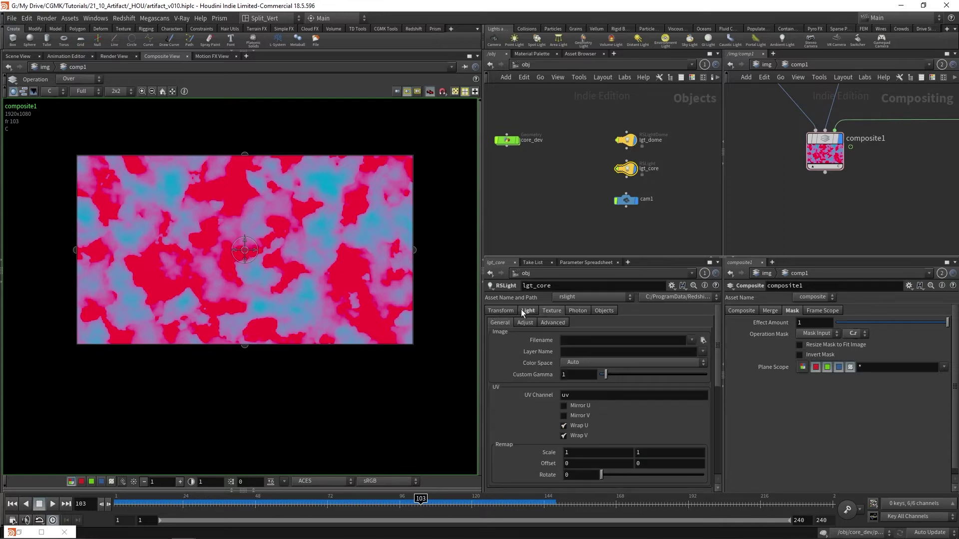
{"action": "left_click_drag", "start_coordinate": [824, 152], "coordinate": [663, 338]}
{"action": "left_click", "coordinate": [561, 340]}
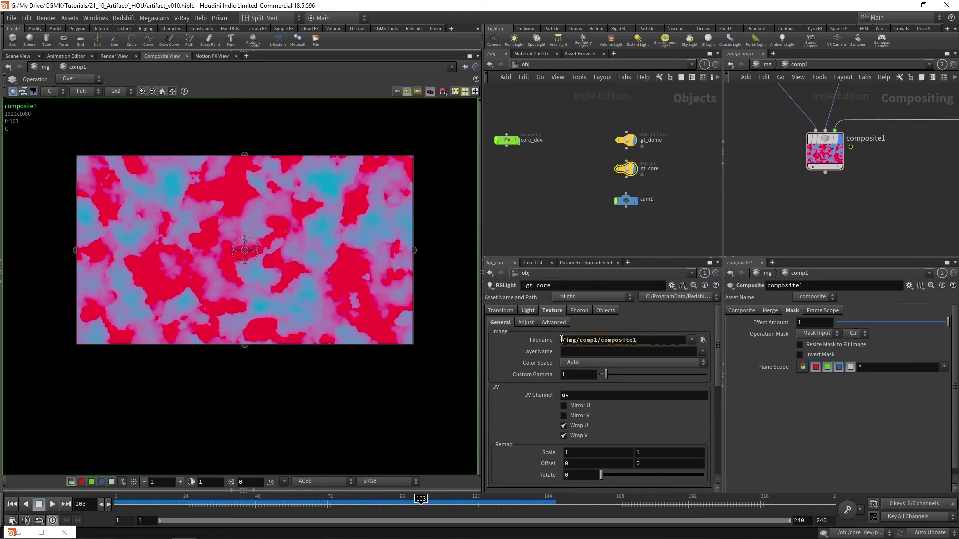
{"action": "type", "text": "op:"}
{"action": "key", "text": "Return"}
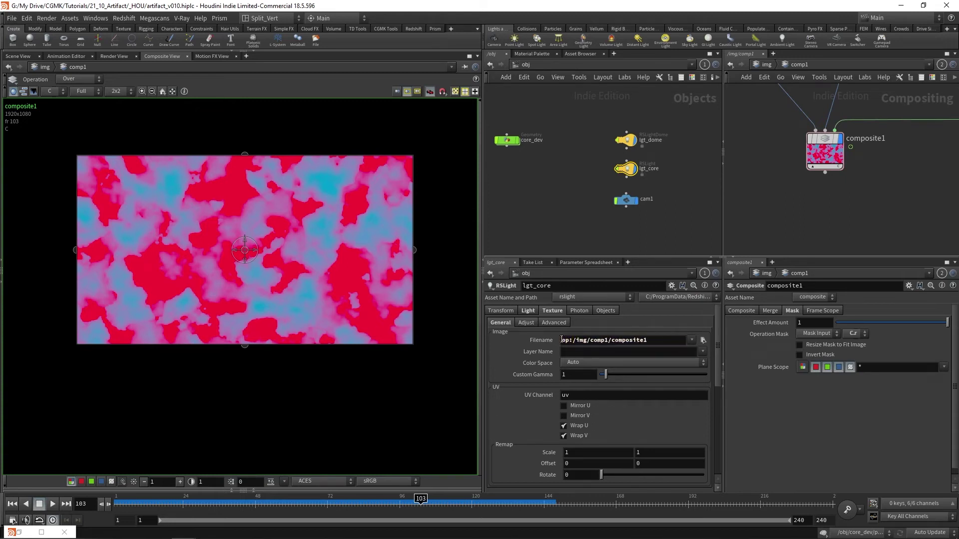
{"action": "left_click", "coordinate": [580, 221]}
Step: Set lgt_core's intensity multiplier to 1 and start a render in the Redshift Render View
{"action": "left_click", "coordinate": [18, 56]}
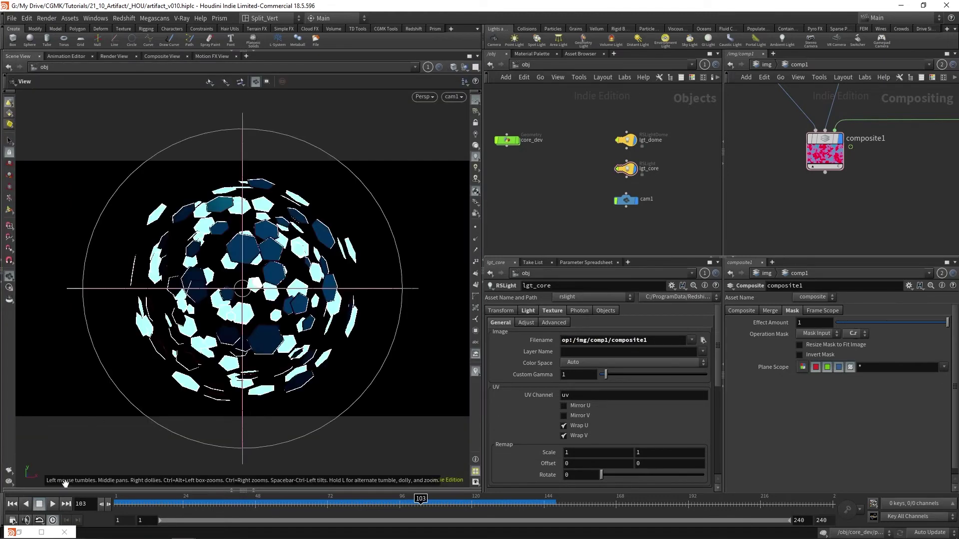
{"action": "left_click", "coordinate": [19, 532]}
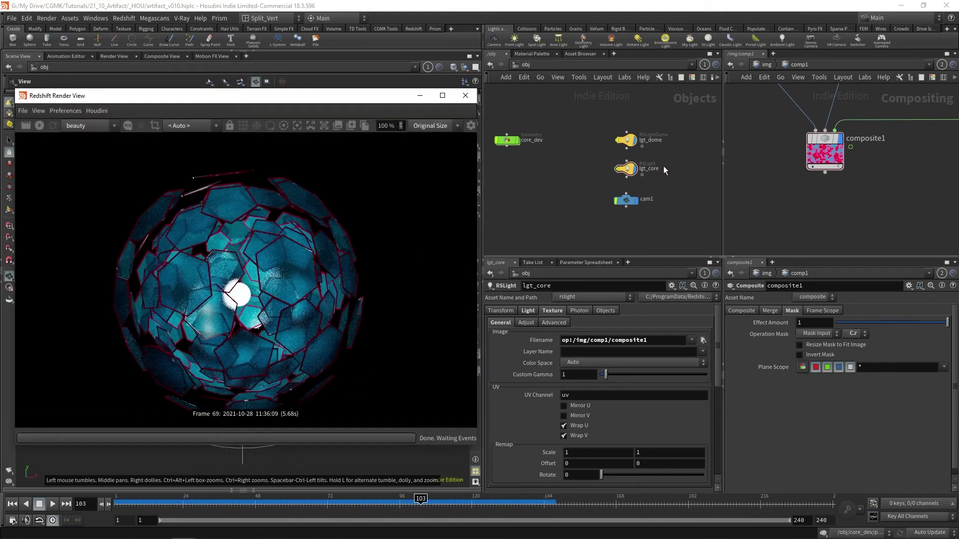
{"action": "left_click", "coordinate": [629, 168]}
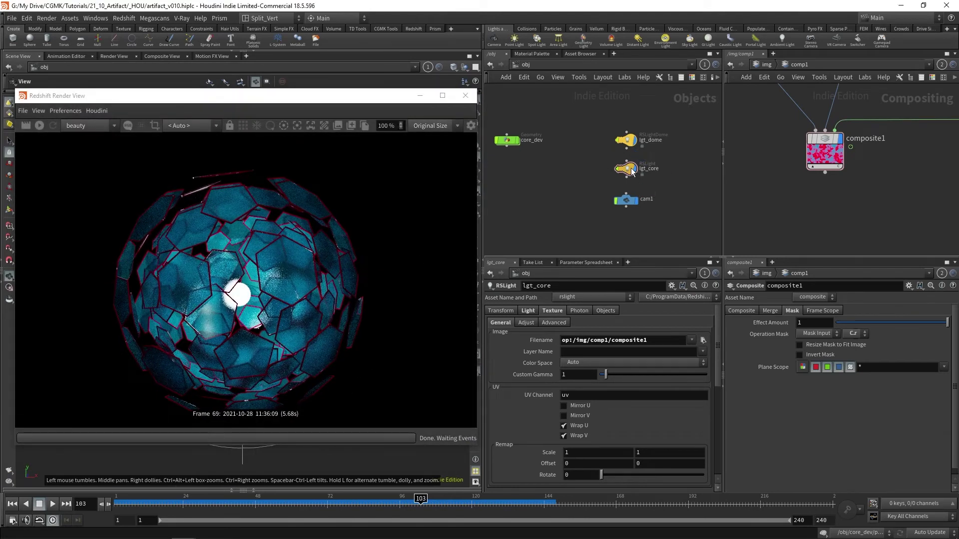
{"action": "left_click", "coordinate": [529, 311]}
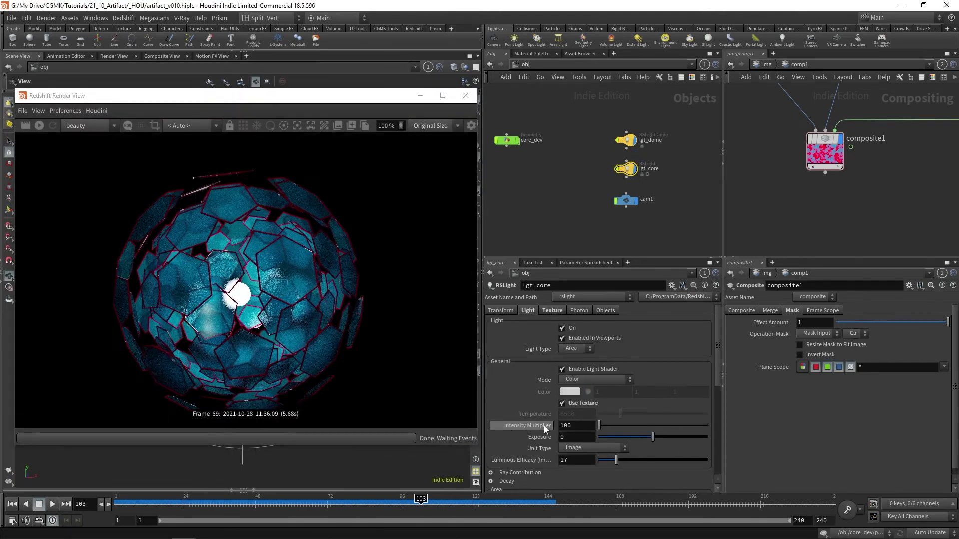
{"action": "left_click_drag", "start_coordinate": [574, 425], "coordinate": [535, 430]}
{"action": "type", "text": "1"}
{"action": "key", "text": "Return"}
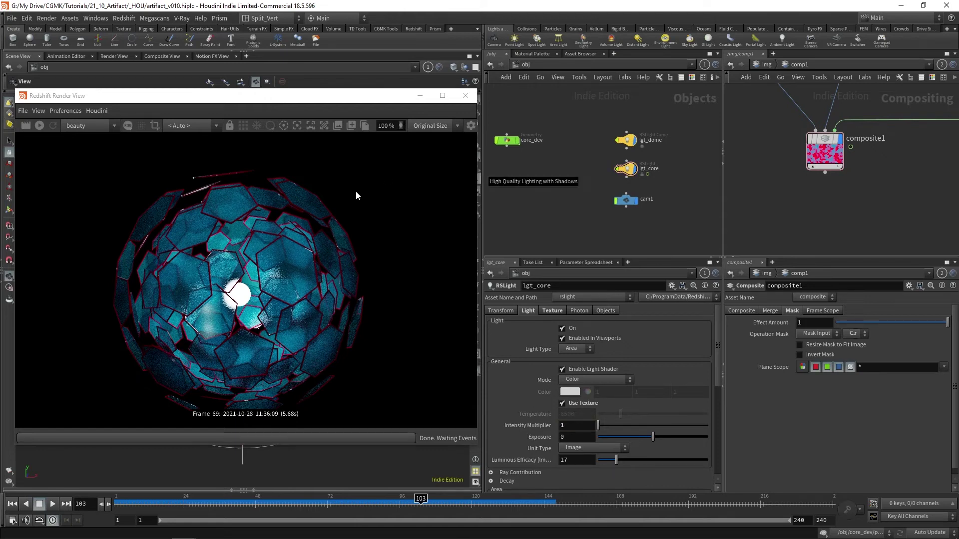
{"action": "left_click", "coordinate": [40, 127]}
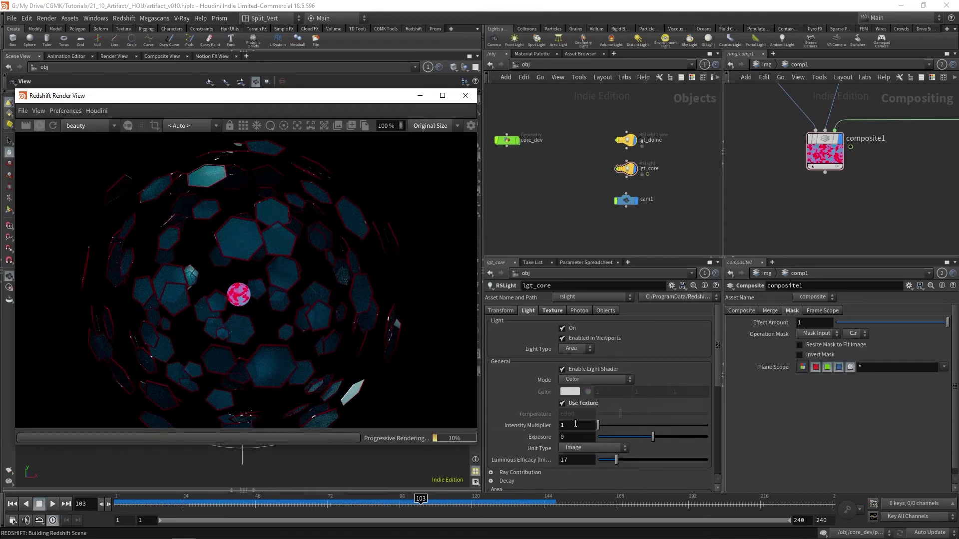
Step: Raise lgt_core's intensity multiplier to 50 and finally to 80, and stop the running render
{"action": "left_click_drag", "start_coordinate": [572, 424], "coordinate": [548, 428]}
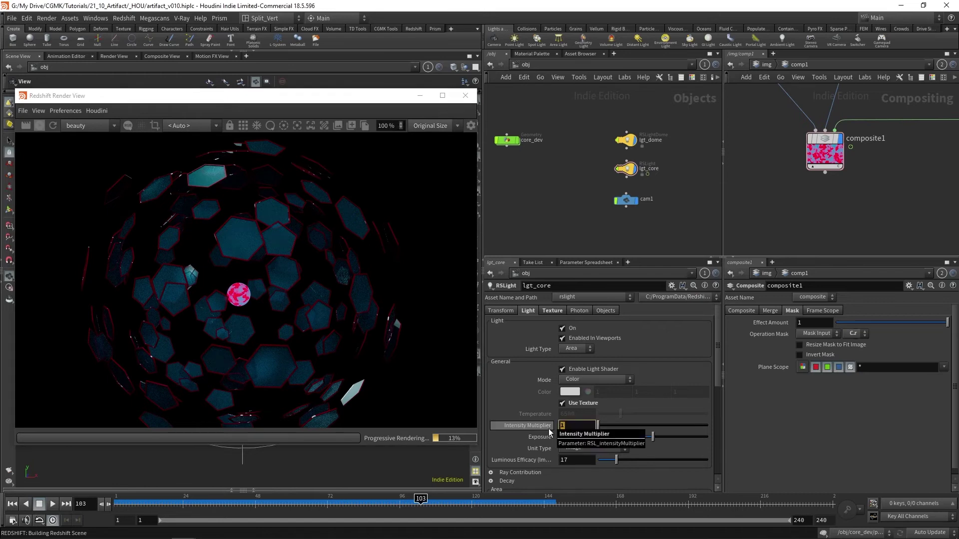
{"action": "type", "text": "50"}
{"action": "key", "text": "Return"}
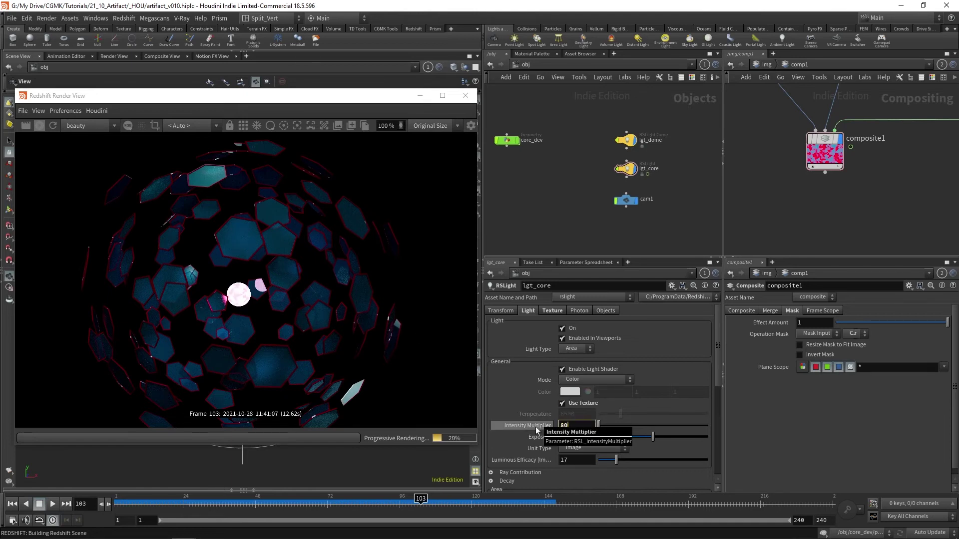
{"action": "key", "text": "Return"}
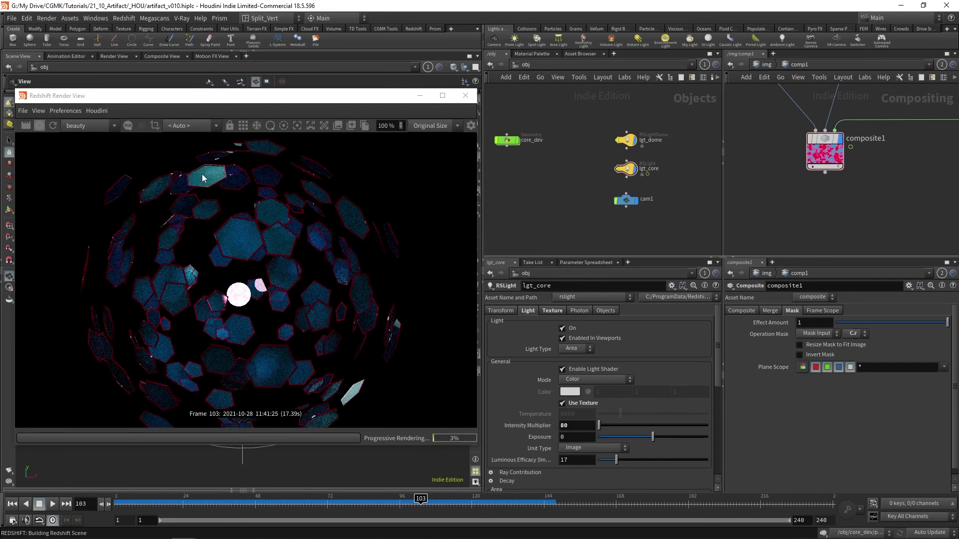
{"action": "left_click", "coordinate": [41, 125]}
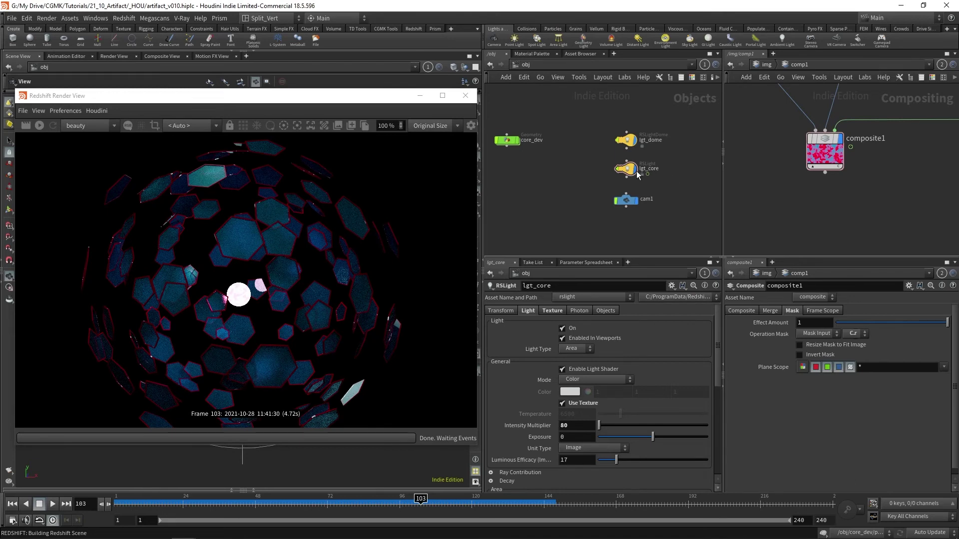
Step: Select the lgt_dome light, return to frame 1 and render that frame in the Redshift Render View
{"action": "left_click", "coordinate": [625, 139]}
{"action": "left_click_drag", "start_coordinate": [719, 379], "coordinate": [722, 308]}
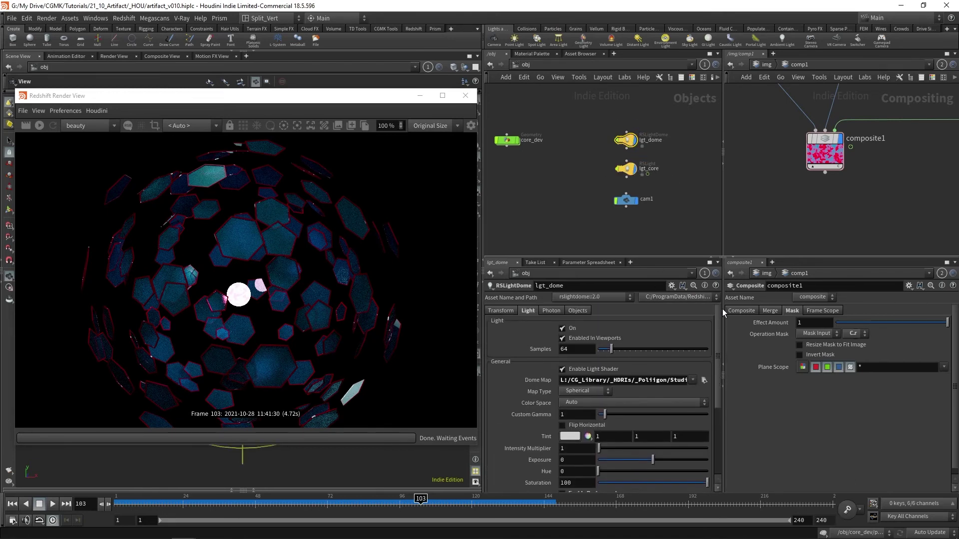
{"action": "left_click", "coordinate": [13, 504]}
{"action": "left_click", "coordinate": [27, 128]}
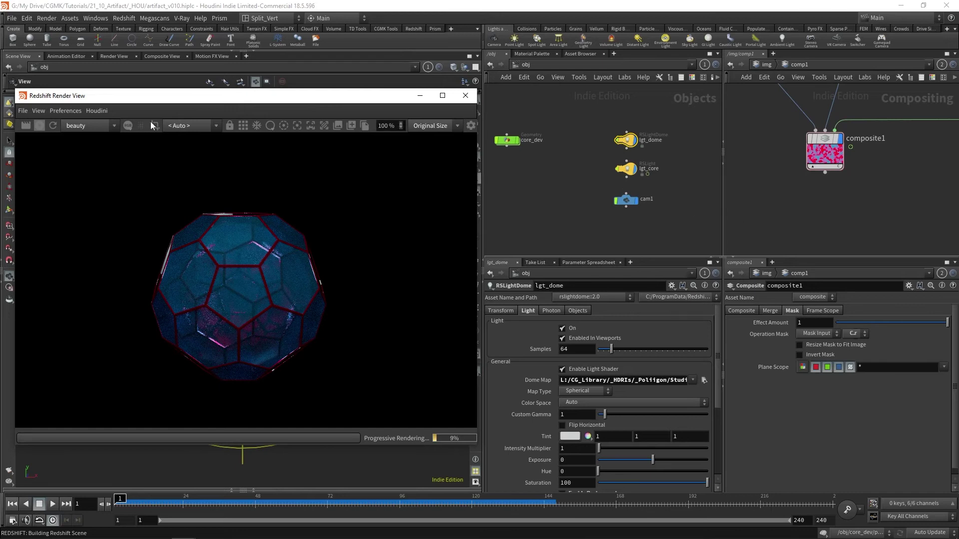
Step: Add a Color Correct node below composite1 in the compositing network
{"action": "left_click", "coordinate": [809, 214]}
{"action": "key", "text": "Tab"}
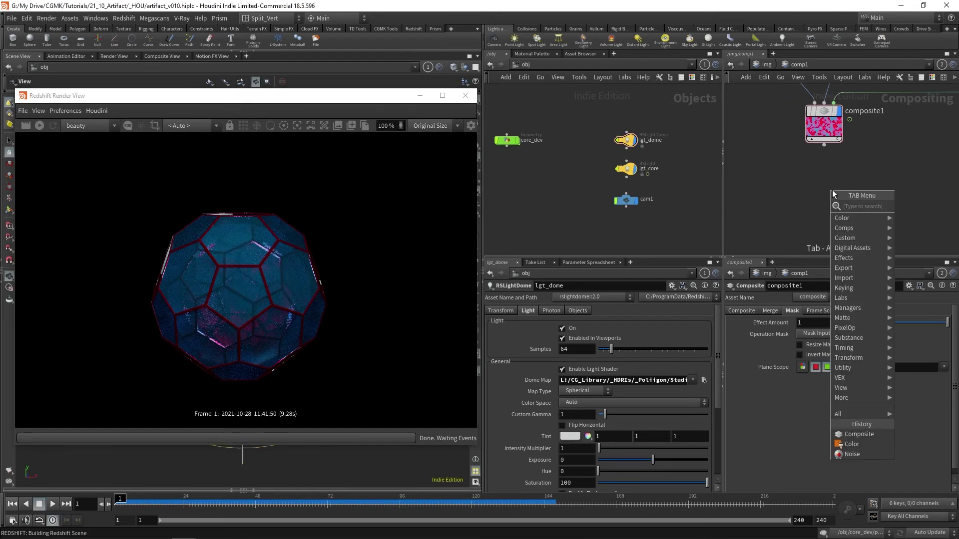
{"action": "type", "text": "colo"}
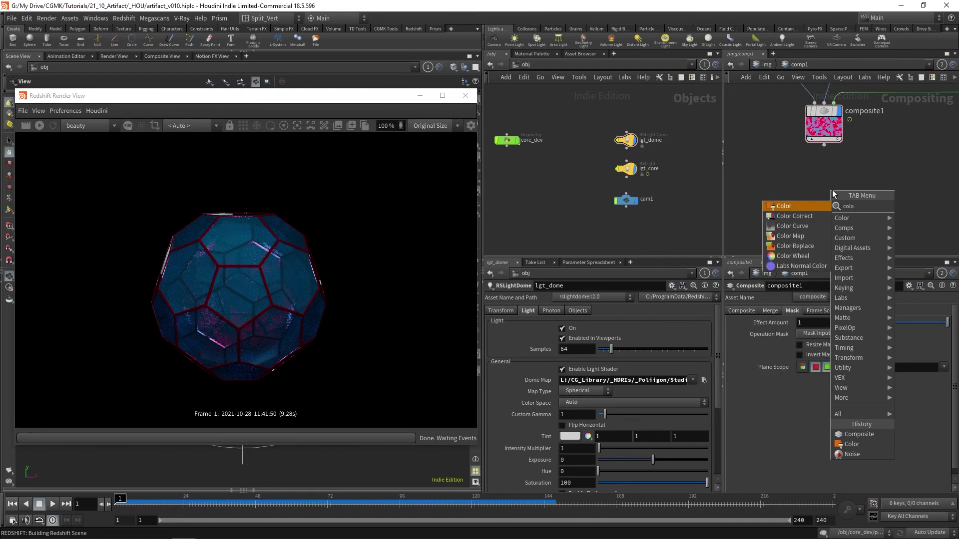
{"action": "key", "text": "Down"}
{"action": "key", "text": "Return"}
{"action": "left_click", "coordinate": [832, 190]}
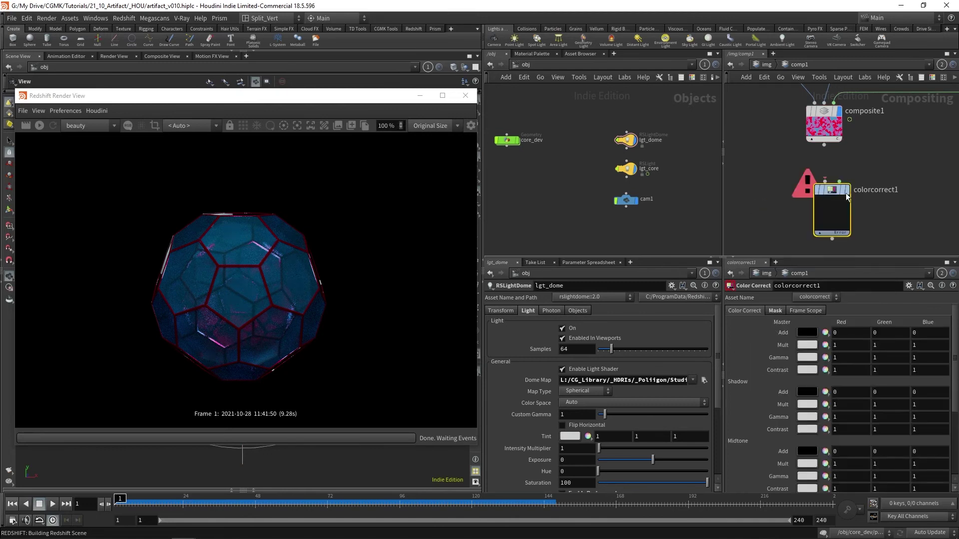
Step: Replace the Color Correct node below composite1 with an HSV node
{"action": "mouse_move", "coordinate": [838, 192]}
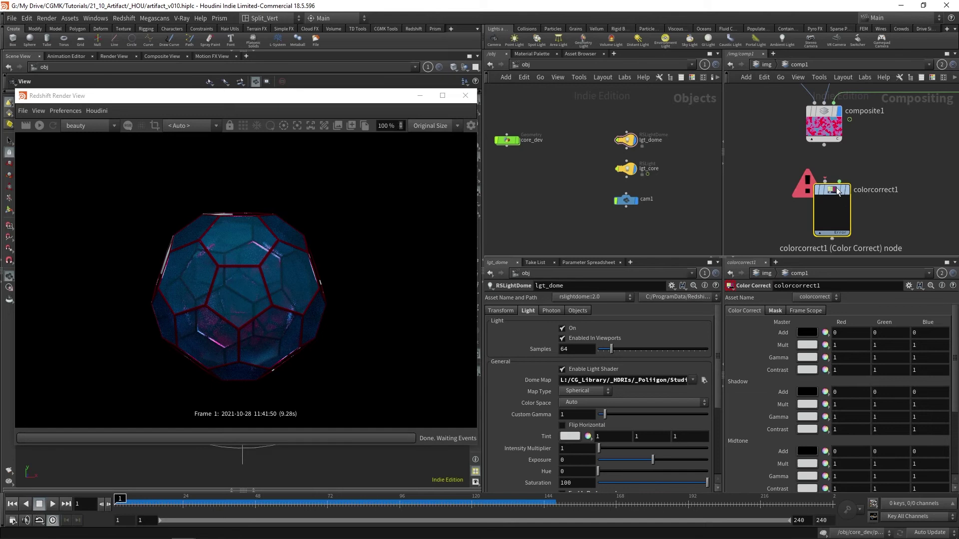
{"action": "key", "text": "Delete"}
{"action": "key", "text": "Tab"}
{"action": "type", "text": "hsv"}
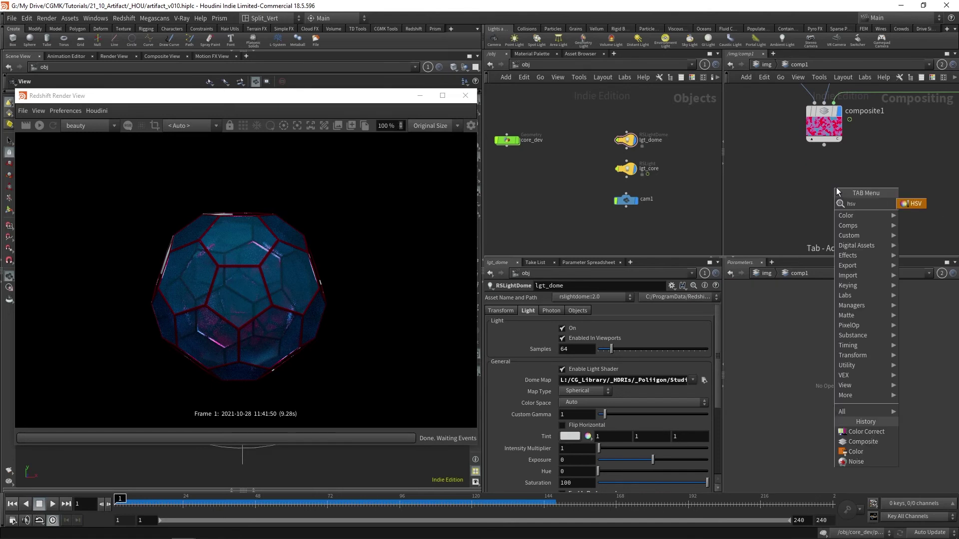
{"action": "key", "text": "Return"}
{"action": "left_click", "coordinate": [836, 187]}
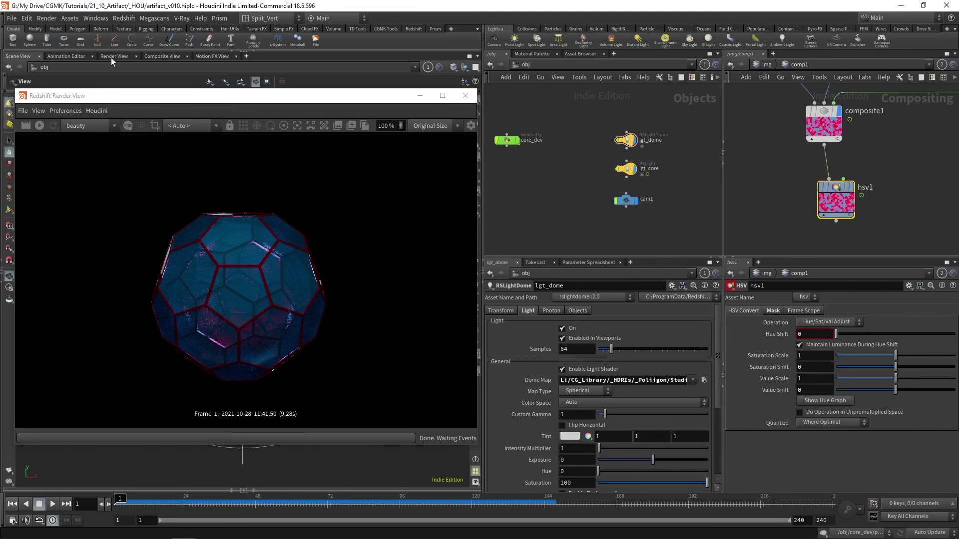
Step: Show hsv1's image in the Composite View, set its saturation scale to 0.5 and align the node beneath composite1
{"action": "left_click", "coordinate": [160, 57]}
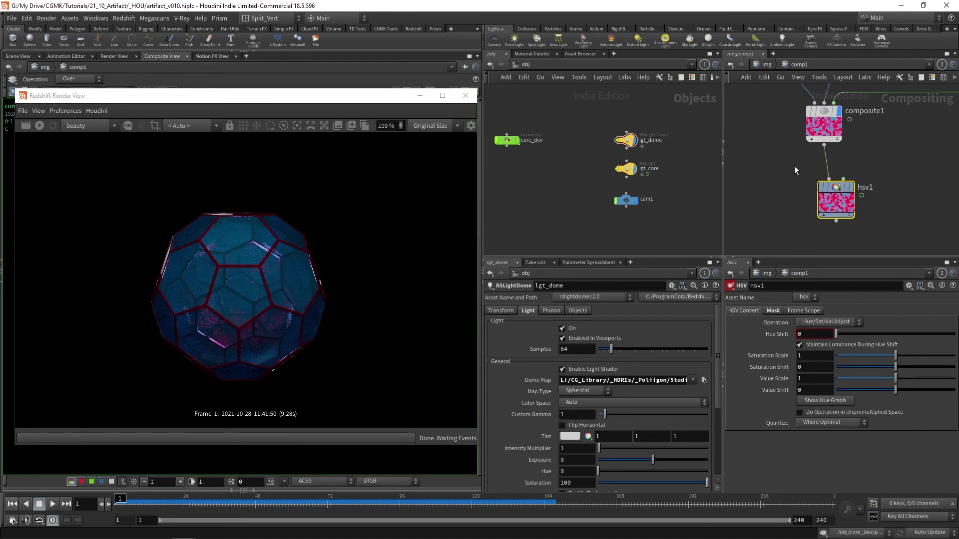
{"action": "left_click", "coordinate": [420, 96]}
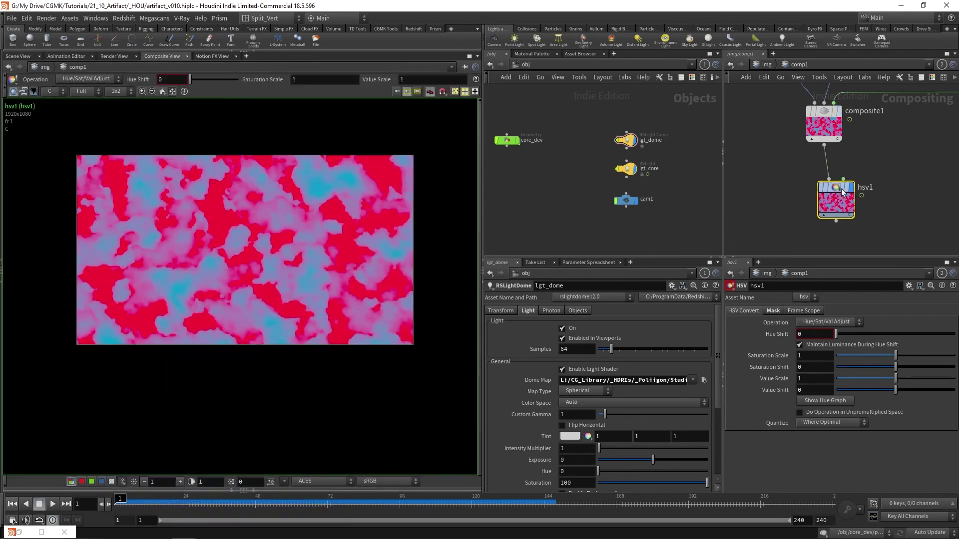
{"action": "left_click_drag", "start_coordinate": [835, 197], "coordinate": [823, 192]}
{"action": "left_click", "coordinate": [814, 355]}
{"action": "type", "text": "0.5"}
{"action": "key", "text": "Return"}
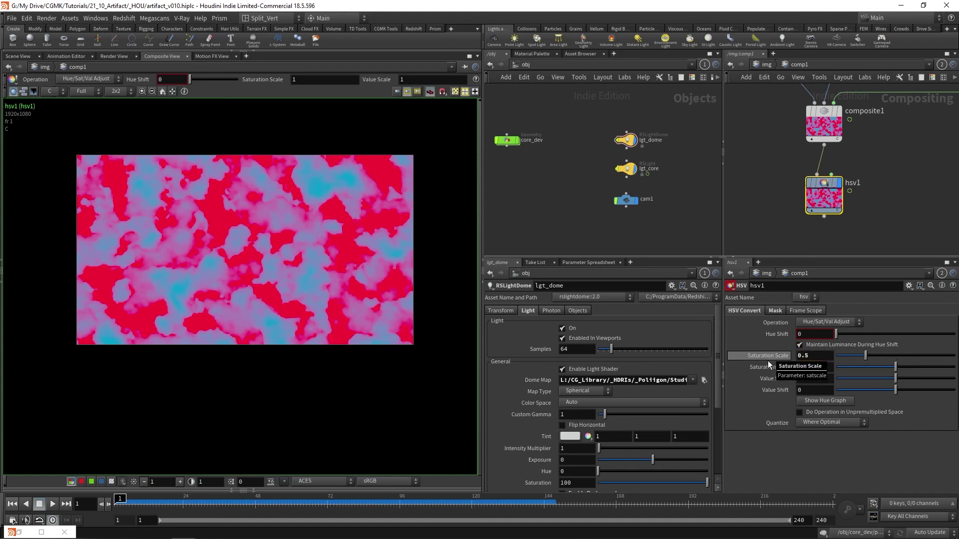
{"action": "left_click", "coordinate": [771, 168]}
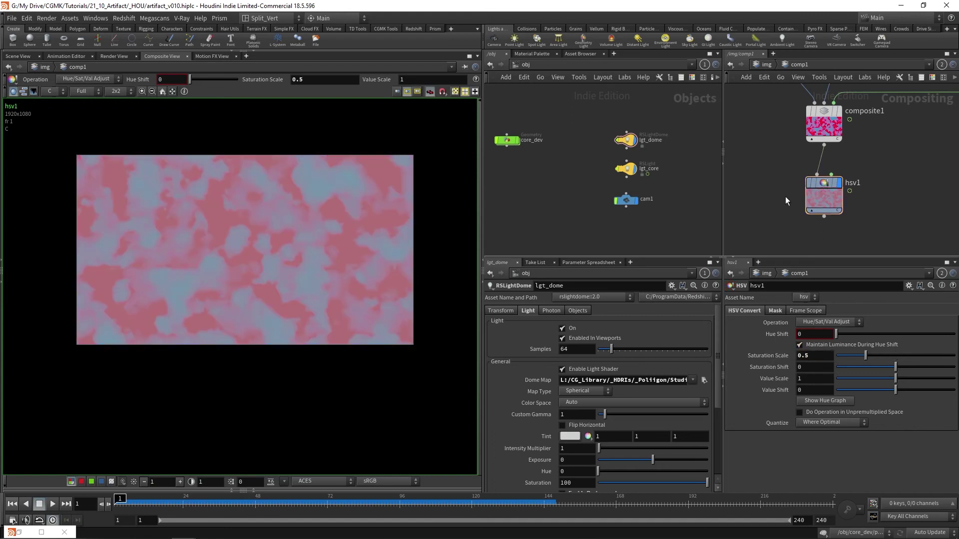
{"action": "left_click_drag", "start_coordinate": [825, 183], "coordinate": [829, 172]}
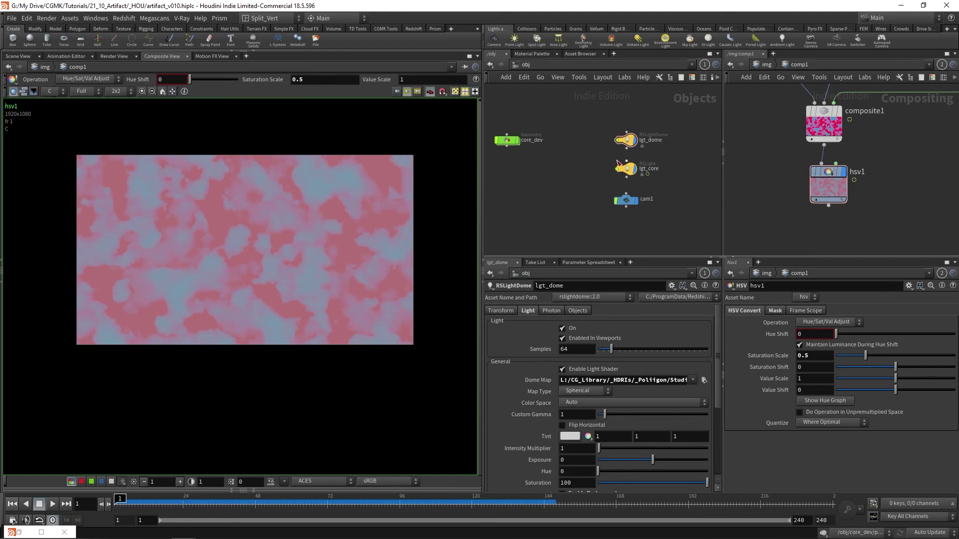
Step: Restore the scene and Redshift Render View, and set lgt_core's texture filename to op:/img/comp1/hsv1
{"action": "left_click", "coordinate": [21, 57]}
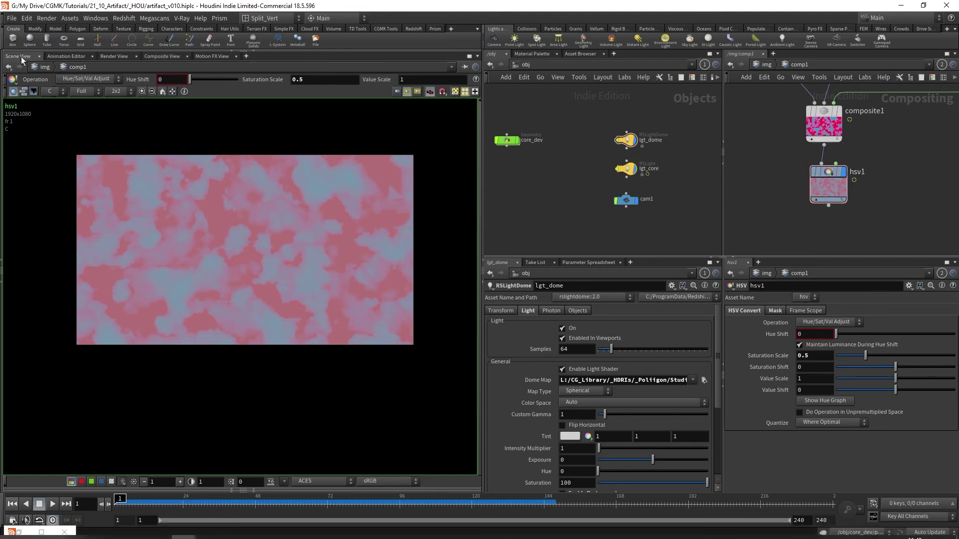
{"action": "left_click", "coordinate": [28, 533]}
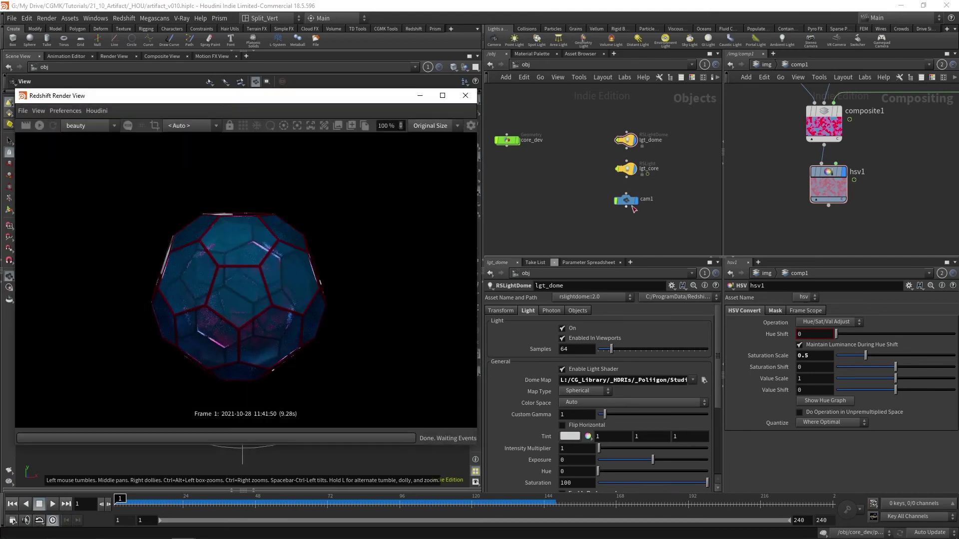
{"action": "scroll", "coordinate": [673, 160], "scroll_direction": "up", "scroll_amount": 2}
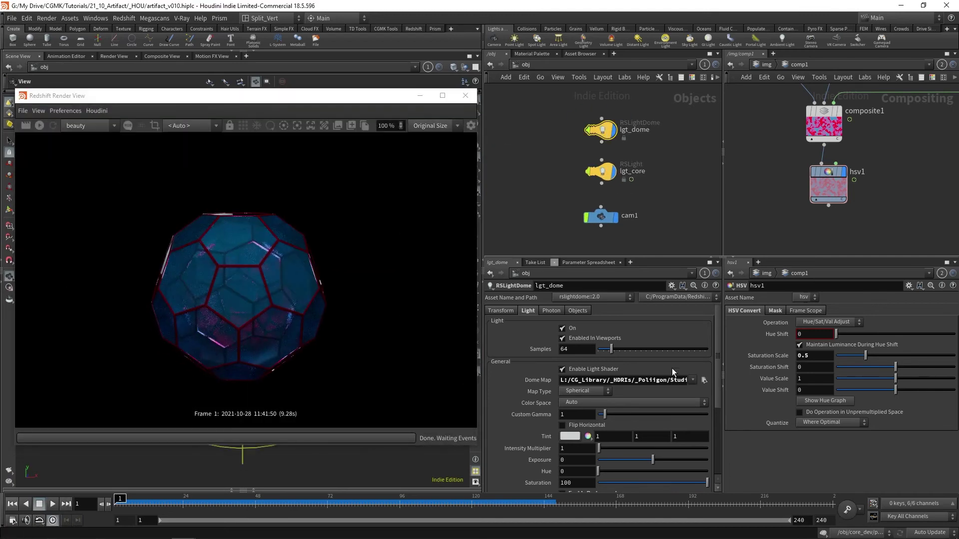
{"action": "left_click", "coordinate": [606, 173]}
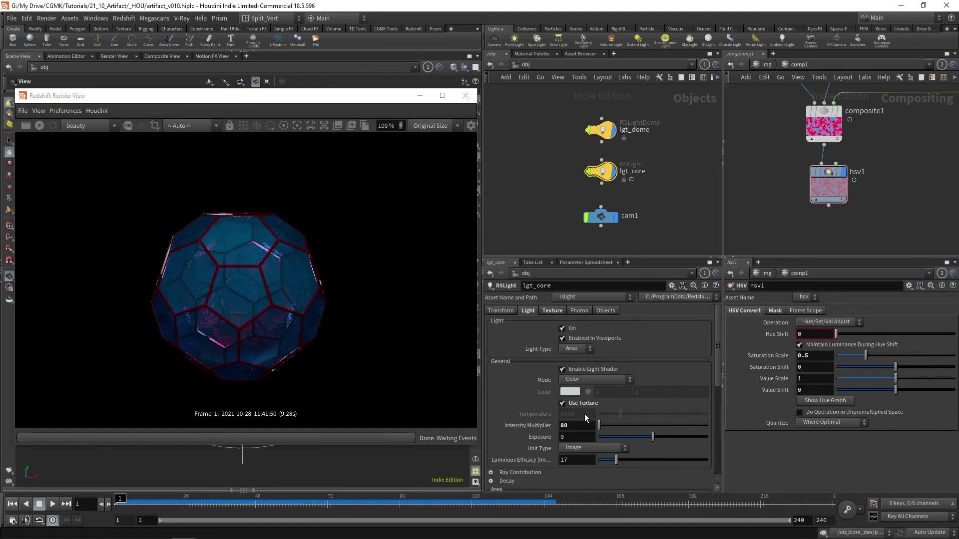
{"action": "left_click", "coordinate": [552, 311]}
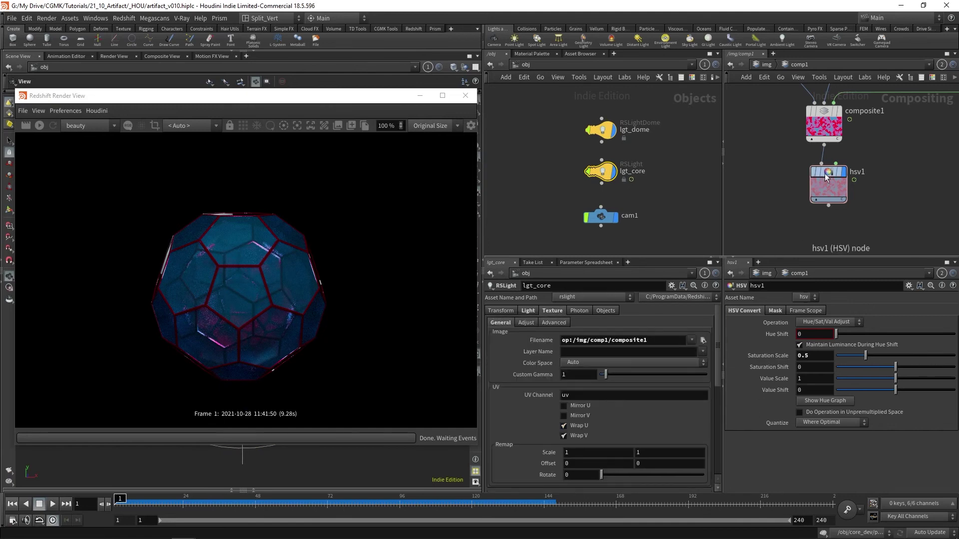
{"action": "left_click_drag", "start_coordinate": [826, 173], "coordinate": [577, 350]}
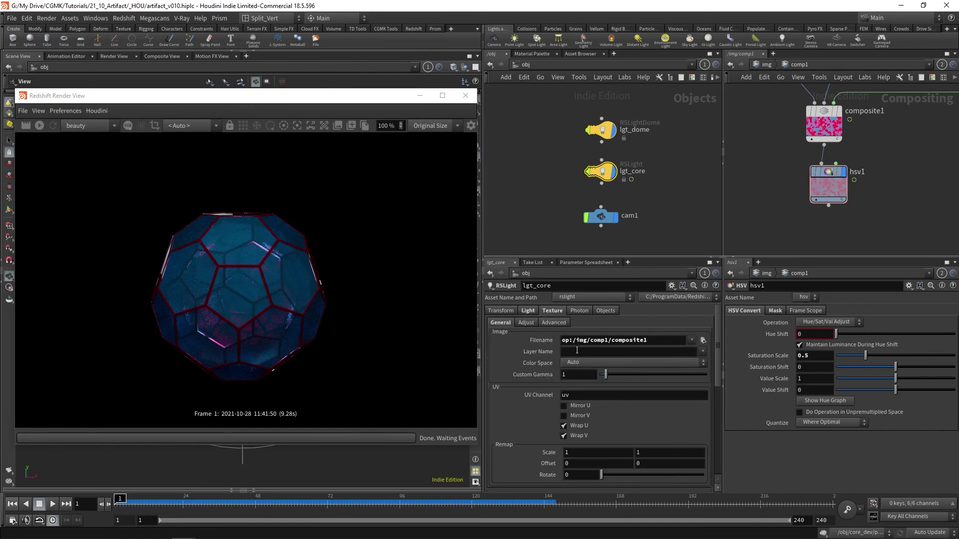
{"action": "left_click_drag", "start_coordinate": [828, 186], "coordinate": [664, 341]}
{"action": "left_click", "coordinate": [562, 340]}
{"action": "type", "text": "op:"}
Step: Render frame 1 with the desaturated light texture, stop it, and start a Redshift render of frame 81
{"action": "left_click", "coordinate": [39, 125]}
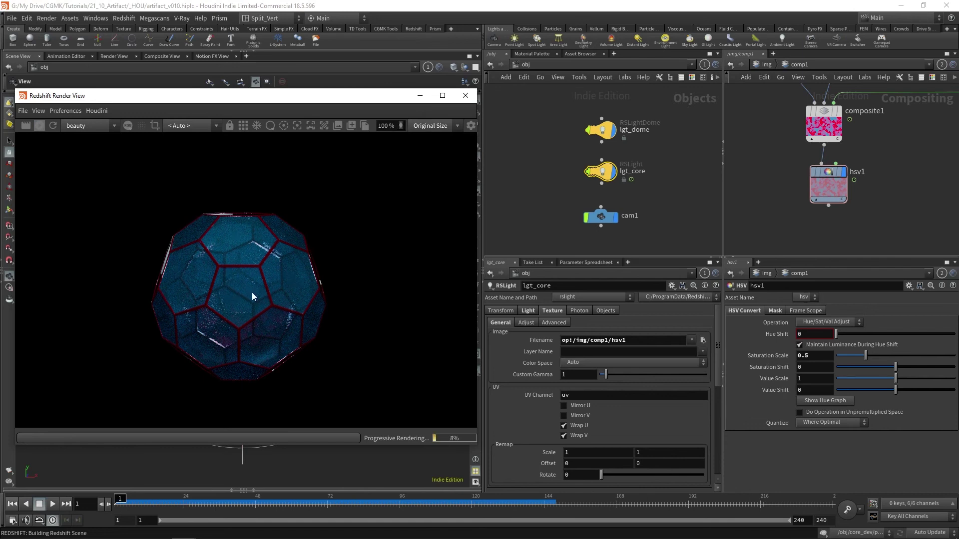
{"action": "left_click", "coordinate": [40, 125]}
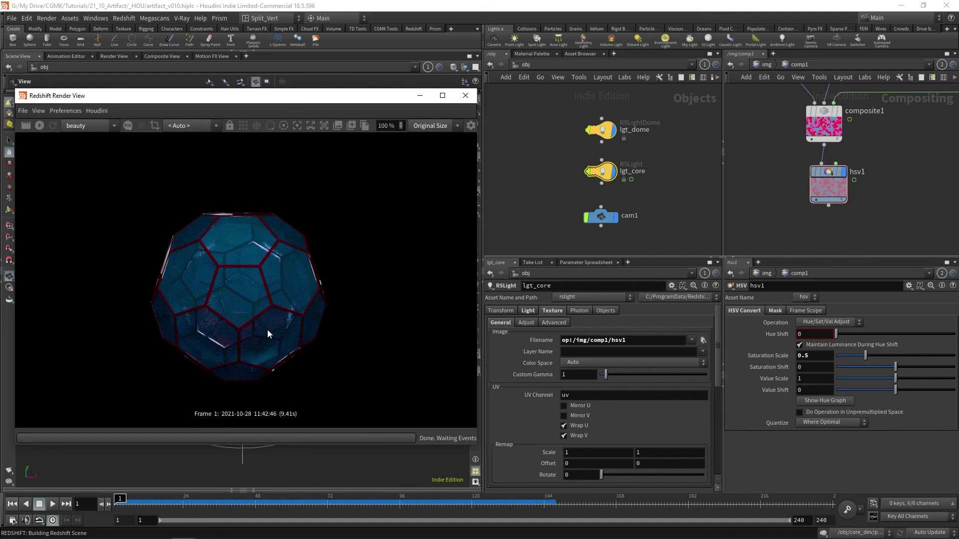
{"action": "left_click", "coordinate": [353, 503]}
{"action": "left_click", "coordinate": [40, 124]}
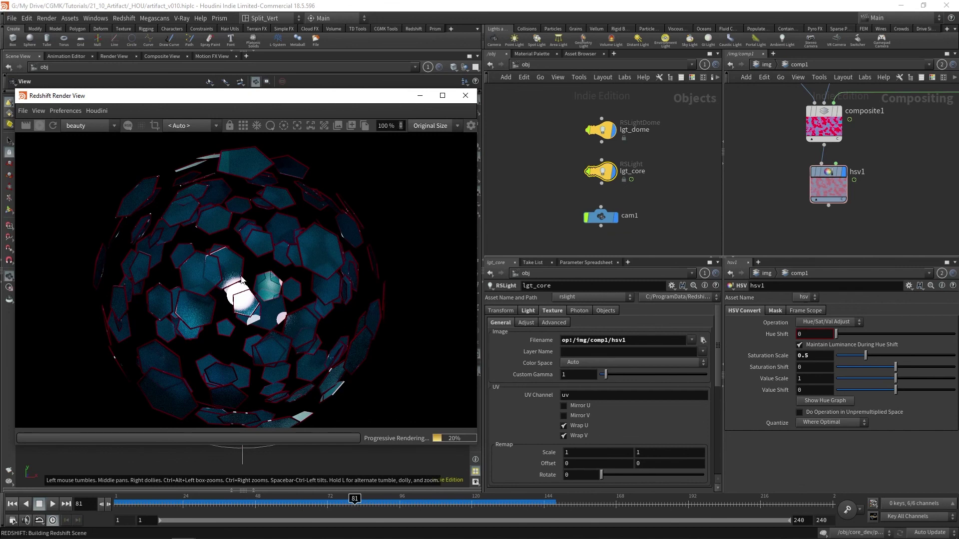
Step: Preview the running render at frames 100 and 123, then stop it
{"action": "left_click_drag", "start_coordinate": [411, 505], "coordinate": [477, 504]}
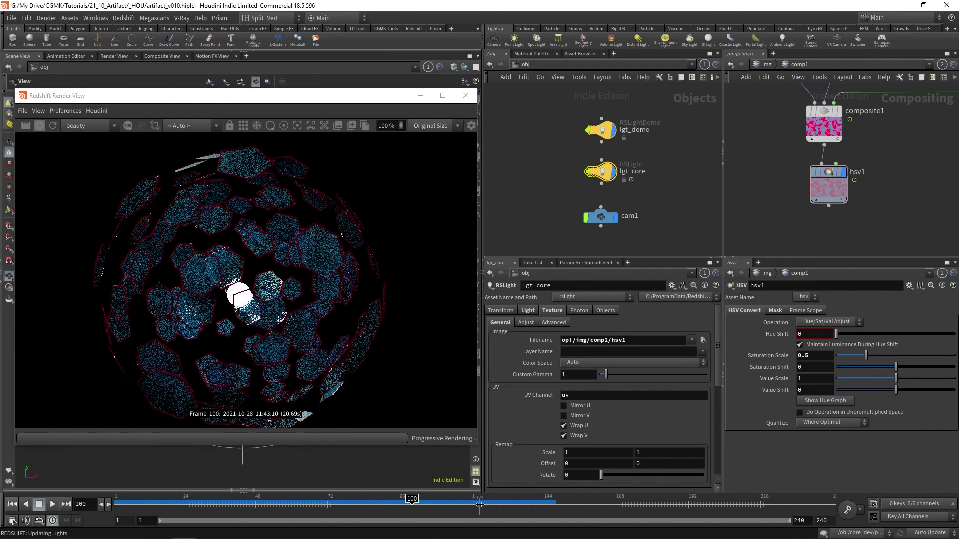
{"action": "left_click", "coordinate": [477, 505]}
{"action": "left_click", "coordinate": [55, 125]}
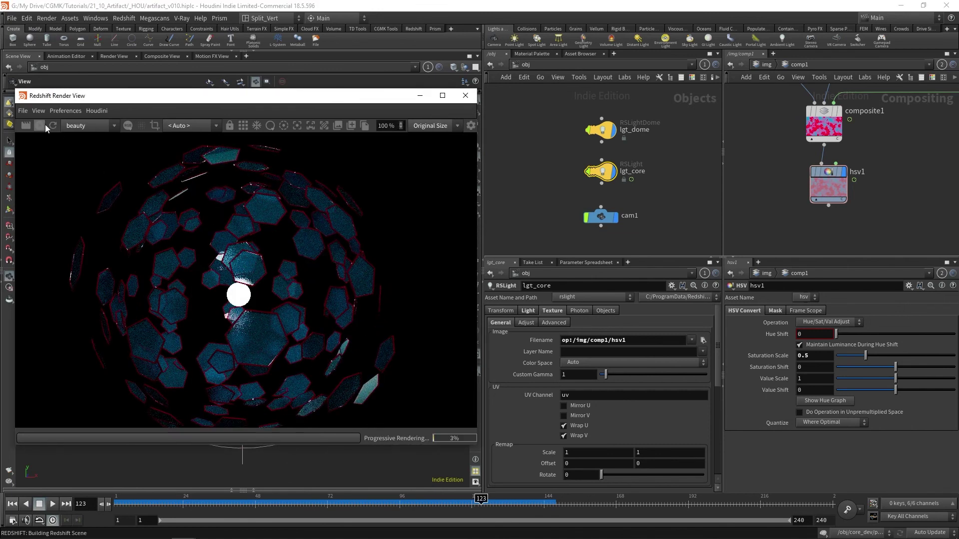
{"action": "left_click", "coordinate": [39, 124]}
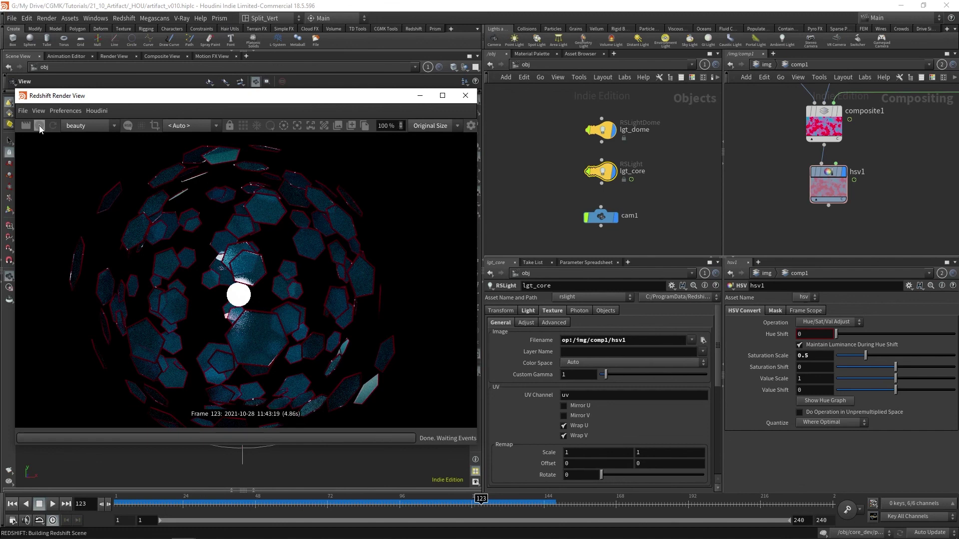
Step: Close the Redshift Render View and bring all object nodes into view in the object network
{"action": "left_click", "coordinate": [464, 96]}
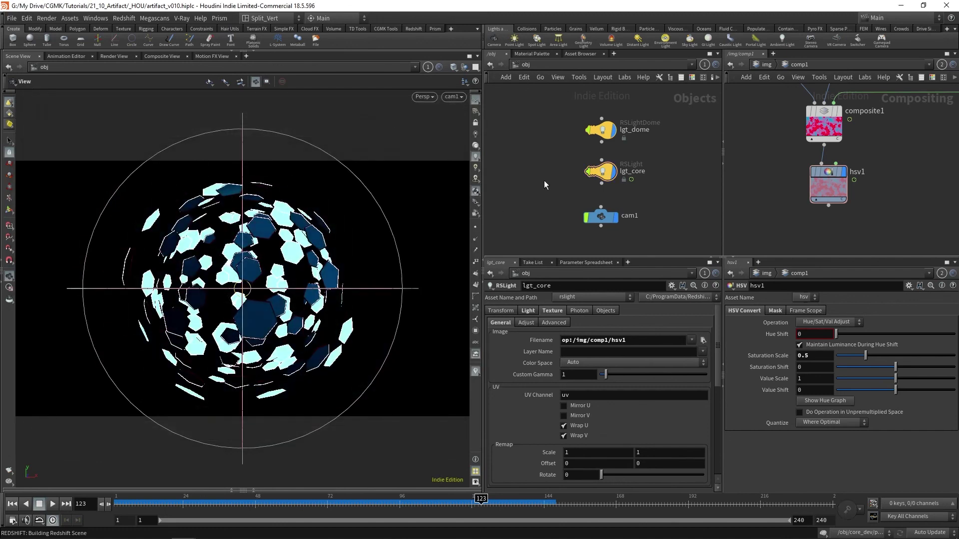
{"action": "scroll", "coordinate": [558, 160], "scroll_direction": "down", "scroll_amount": 4}
{"action": "middle_click_drag", "start_coordinate": [546, 160], "coordinate": [633, 178]}
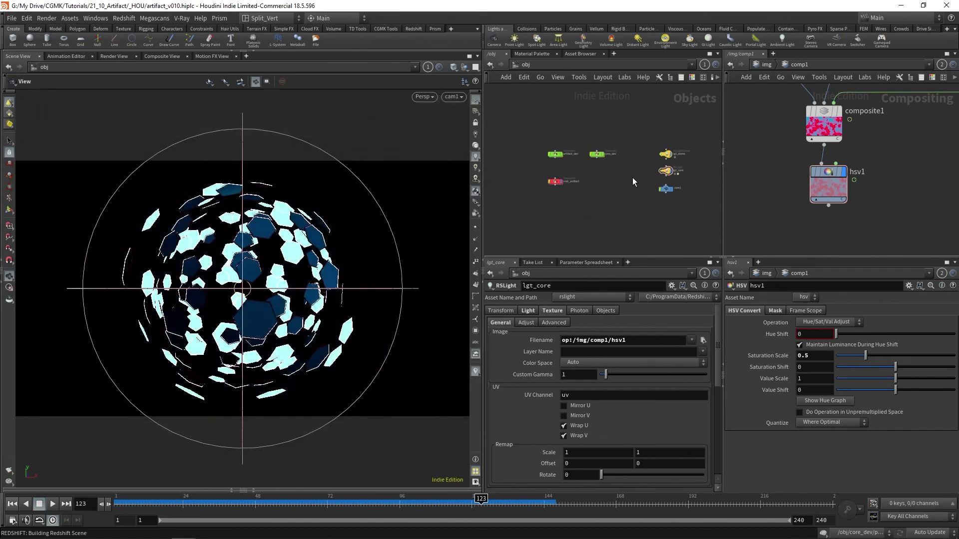
{"action": "scroll", "coordinate": [632, 180], "scroll_direction": "up", "scroll_amount": 2}
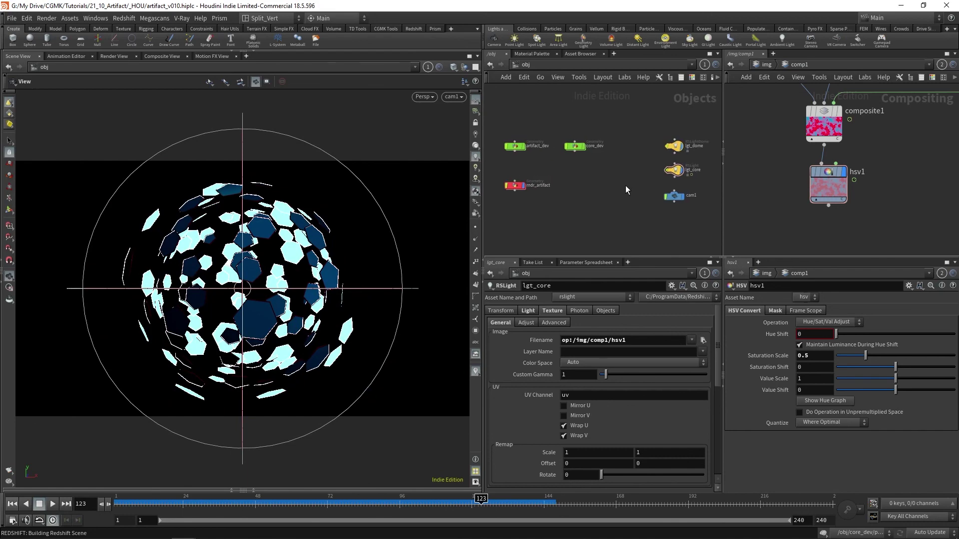